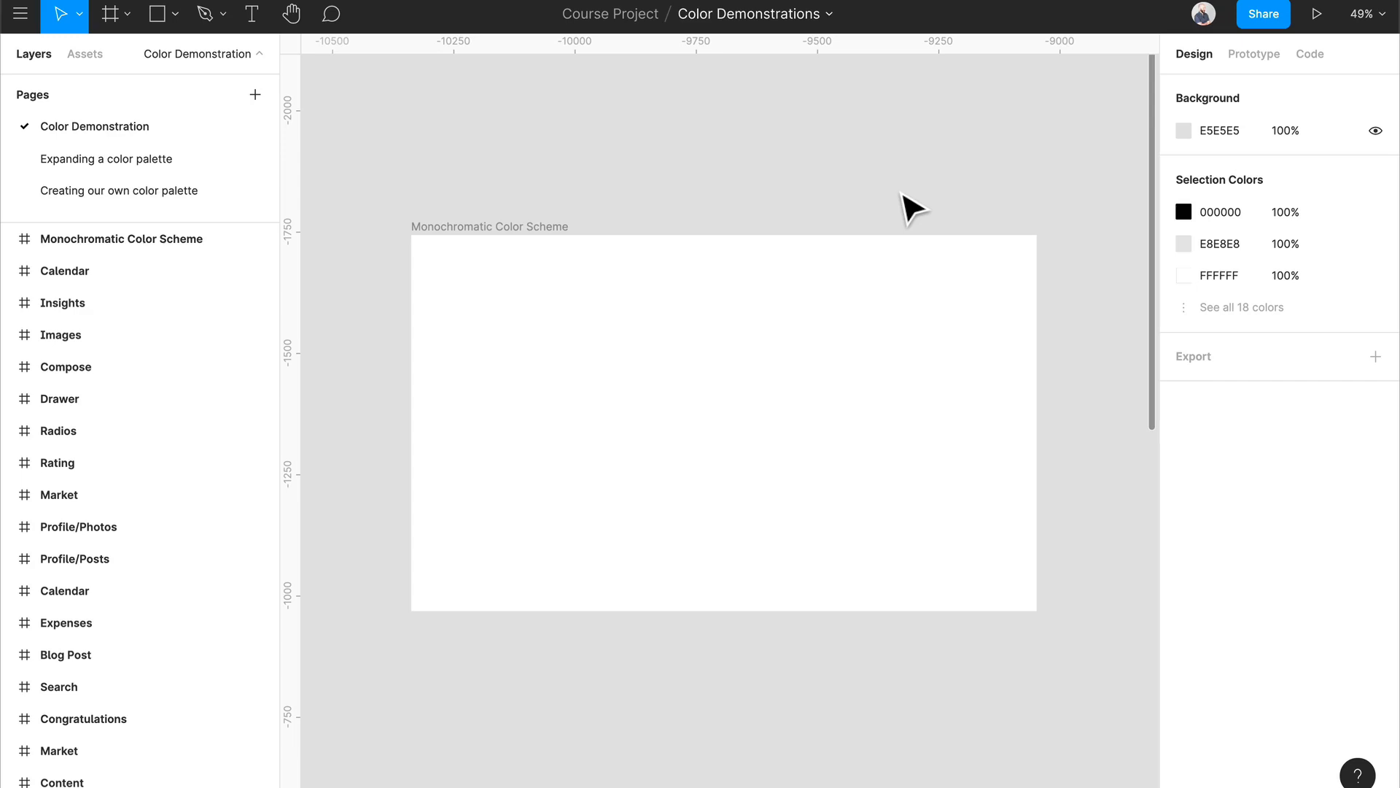
Draw a circle about 101 × 101 near the upper-left corner of the Monochromatic Color Scheme frame.
left_click(580, 353)
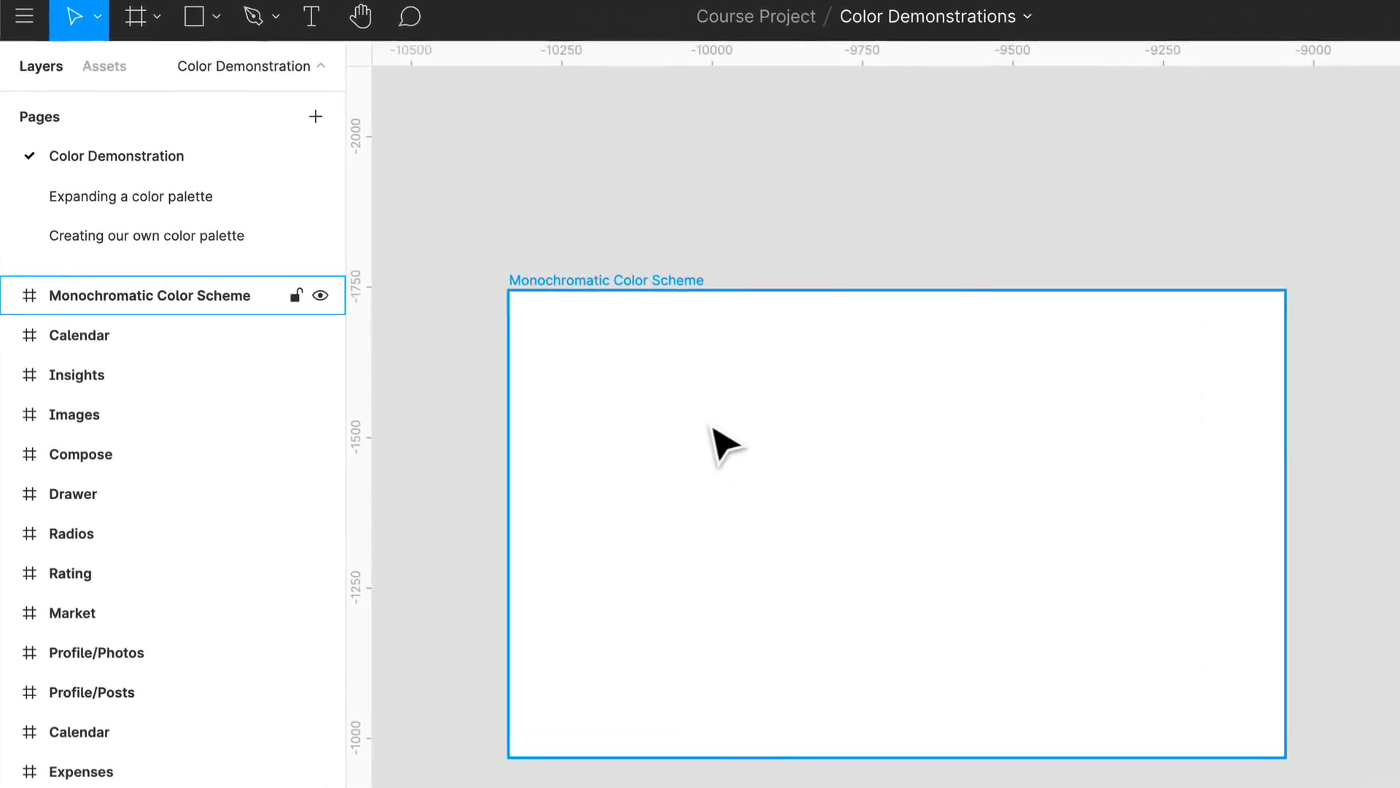
key("o")
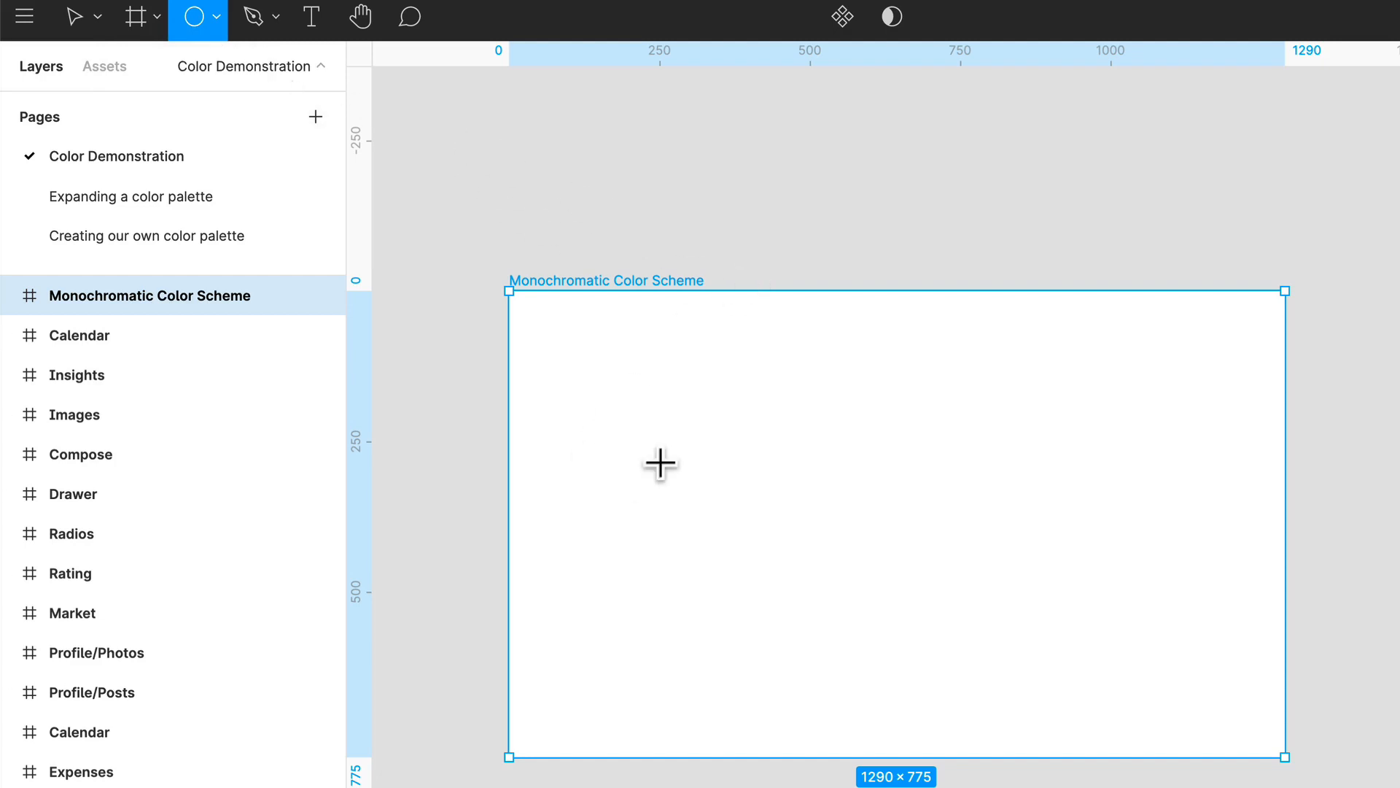
mouse_move(624, 387)
left_mouse_down()
mouse_move(677, 451)
mouse_move(608, 378)
left_mouse_up()
key("Escape")
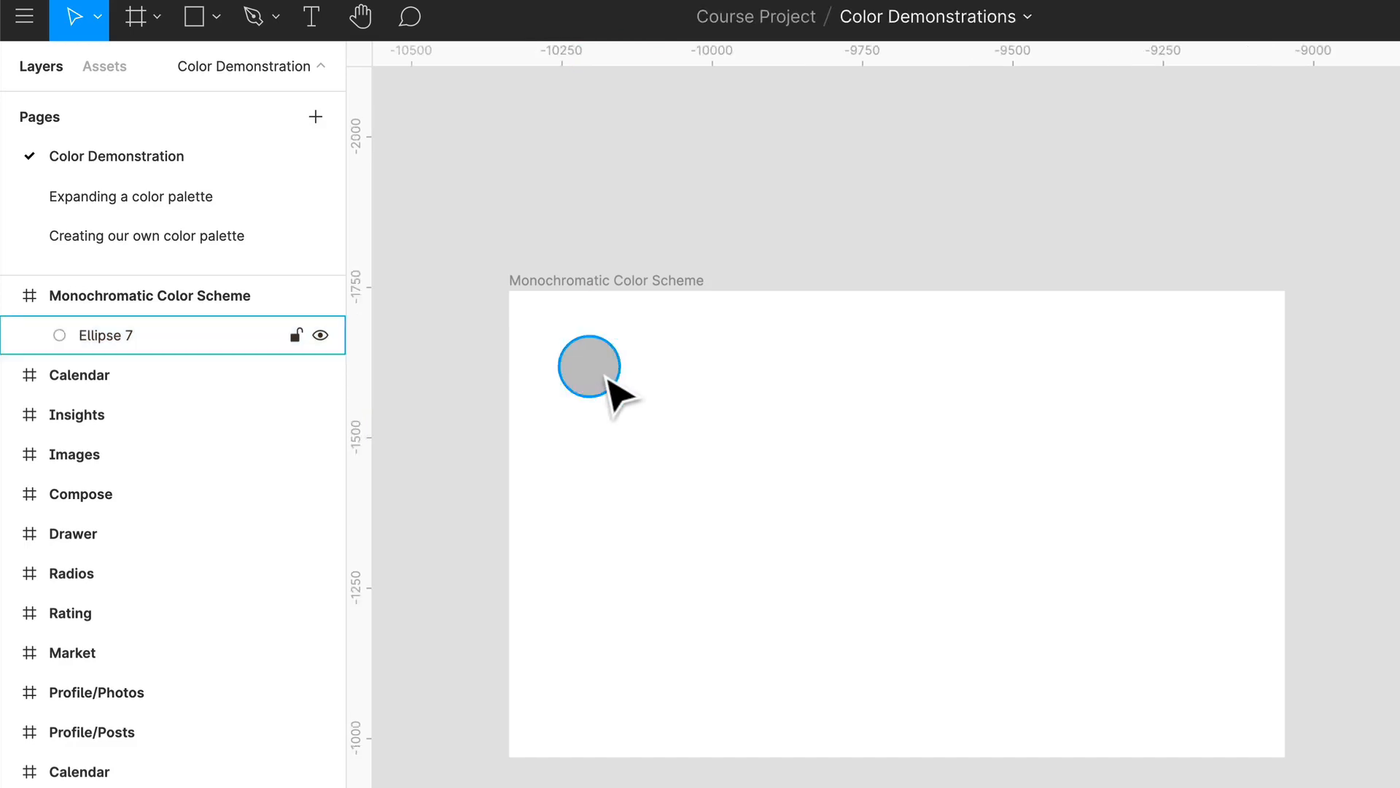
Rename the new circle's layer to "Color".
scroll(607, 378, "up", 6)
scroll(608, 377, "left", 4)
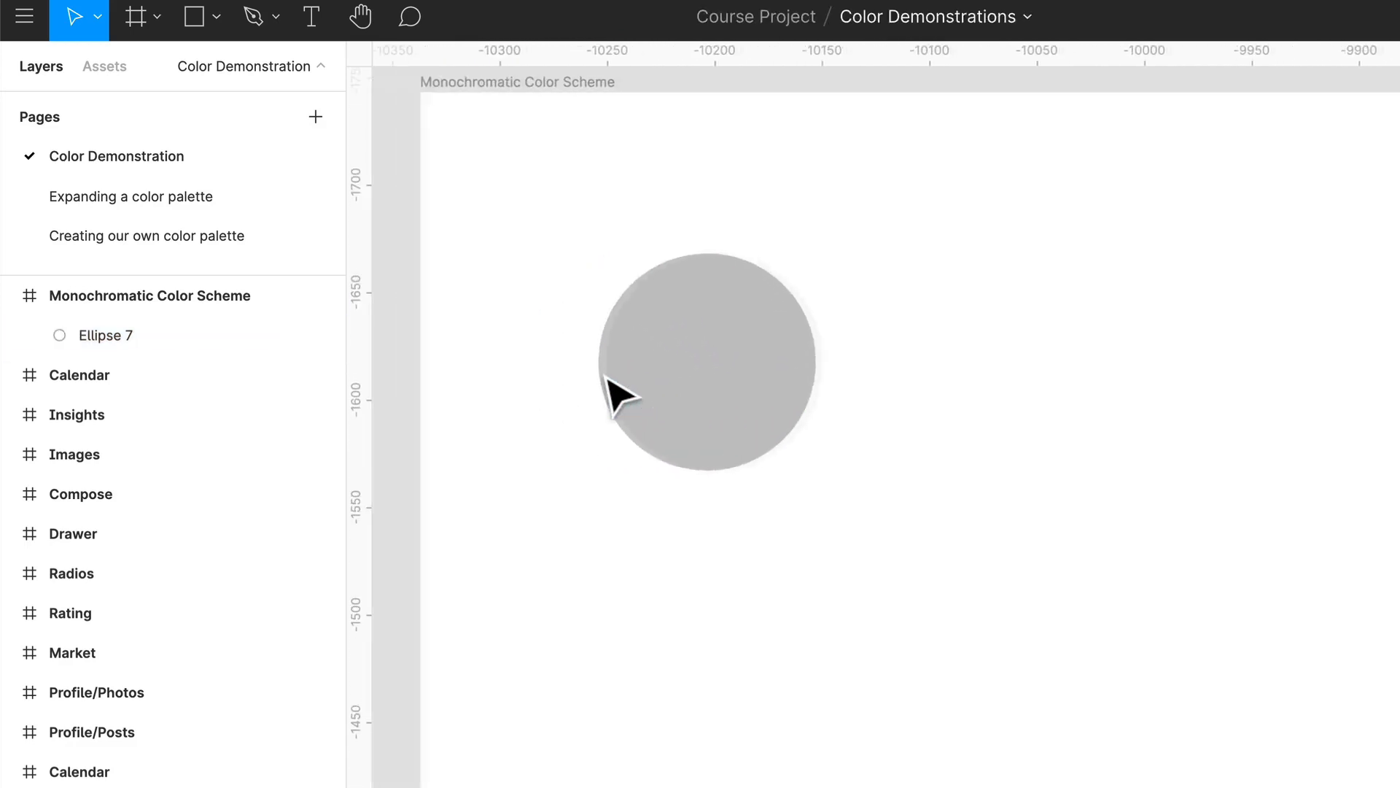
left_click(706, 362)
key("ctrl+r")
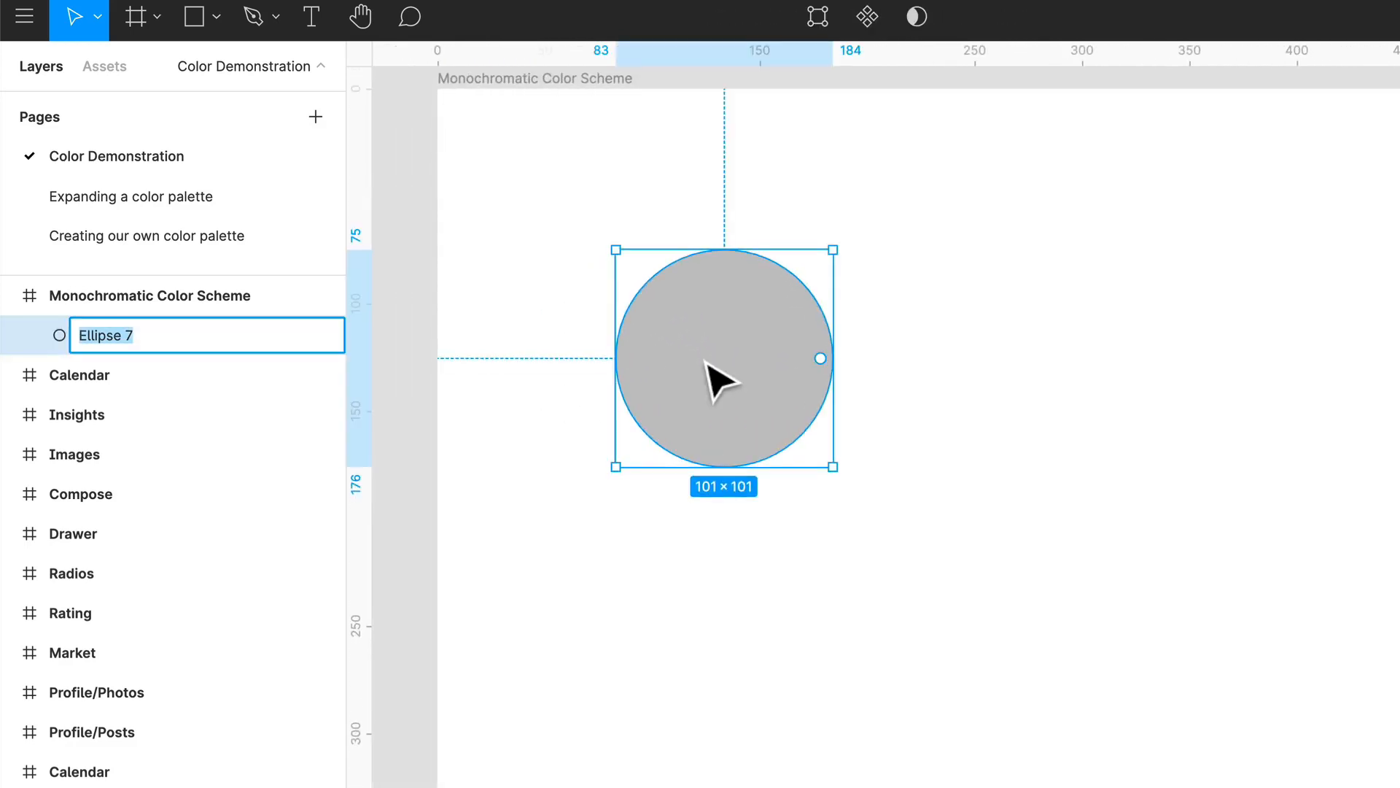
type("Color")
key("Return")
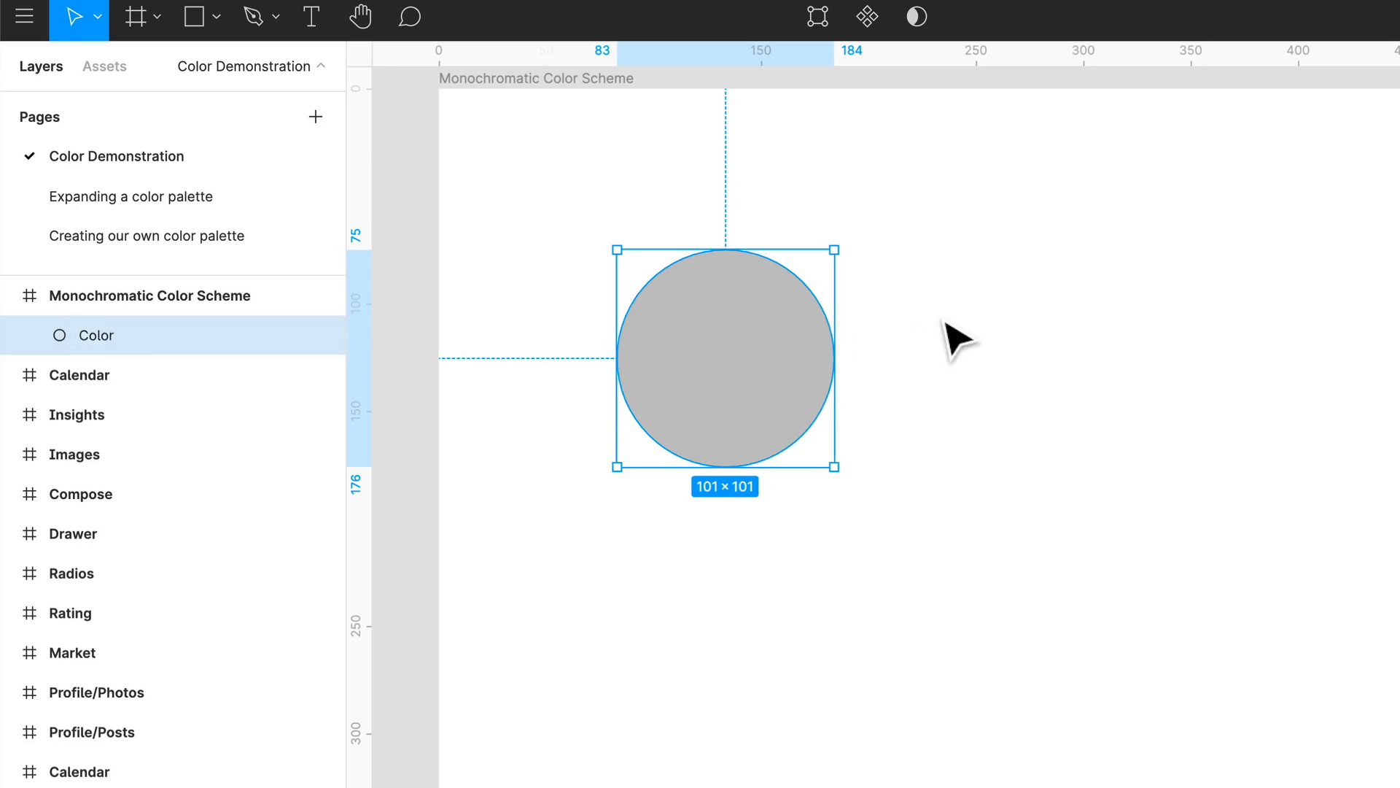
left_click(946, 333)
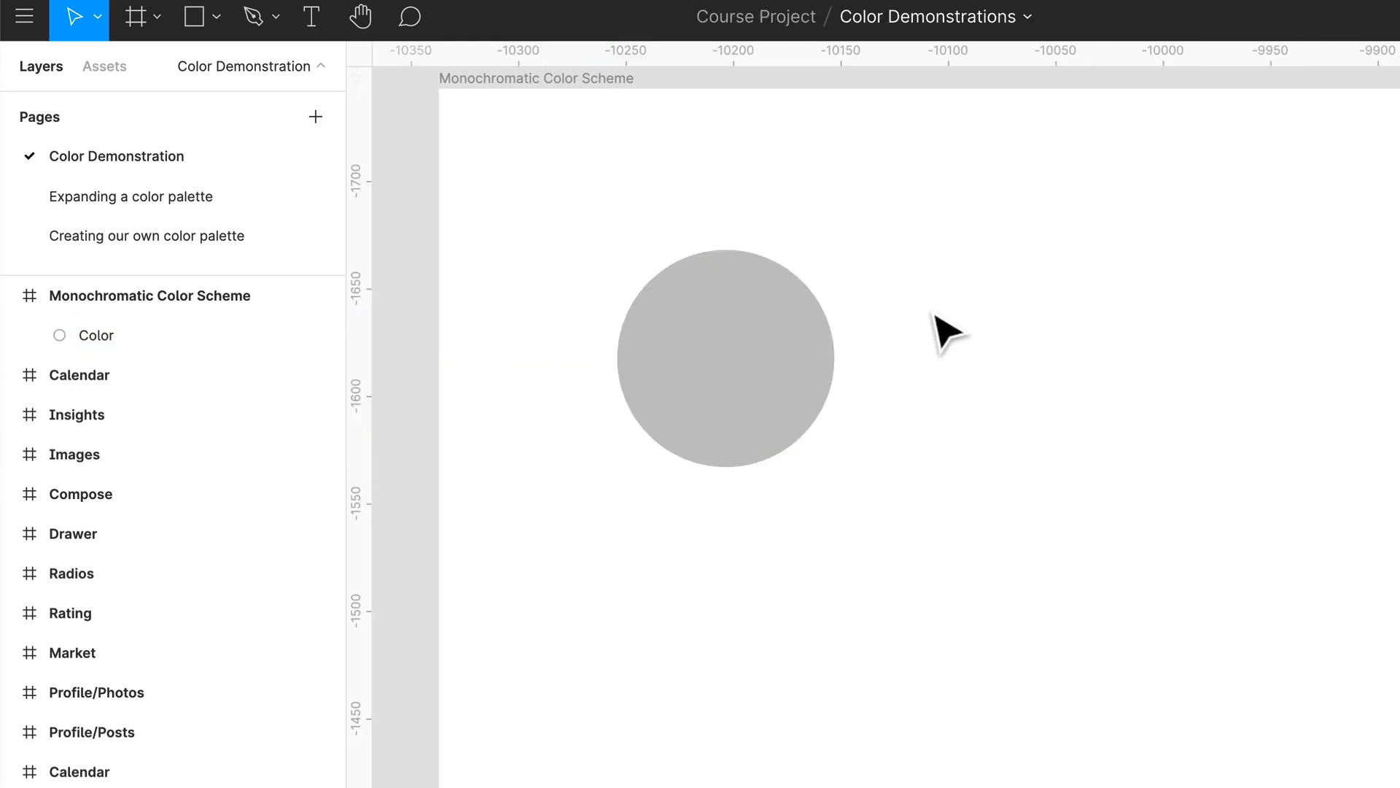
Change the circle's fill to a medium blue, 3E76CB.
left_click(748, 375)
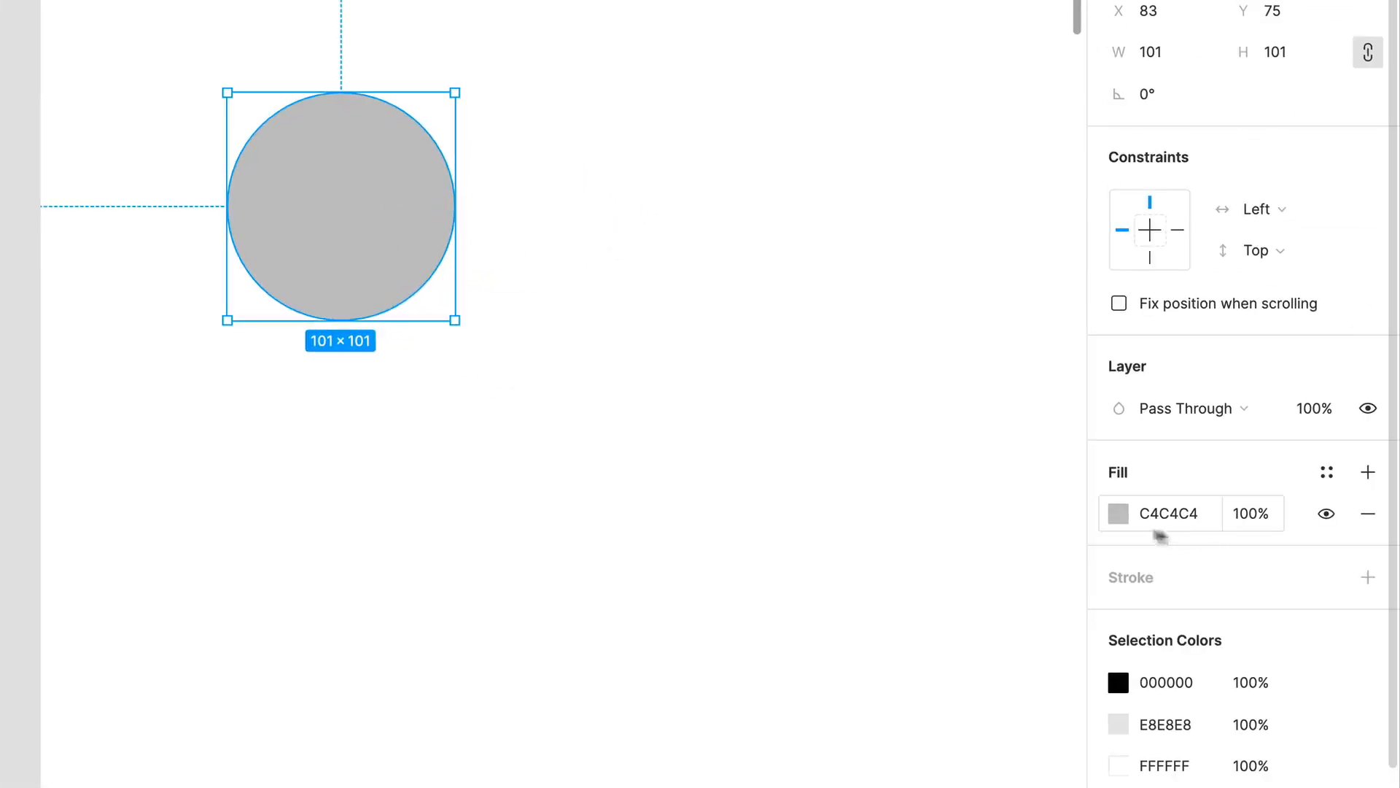
left_click(1118, 515)
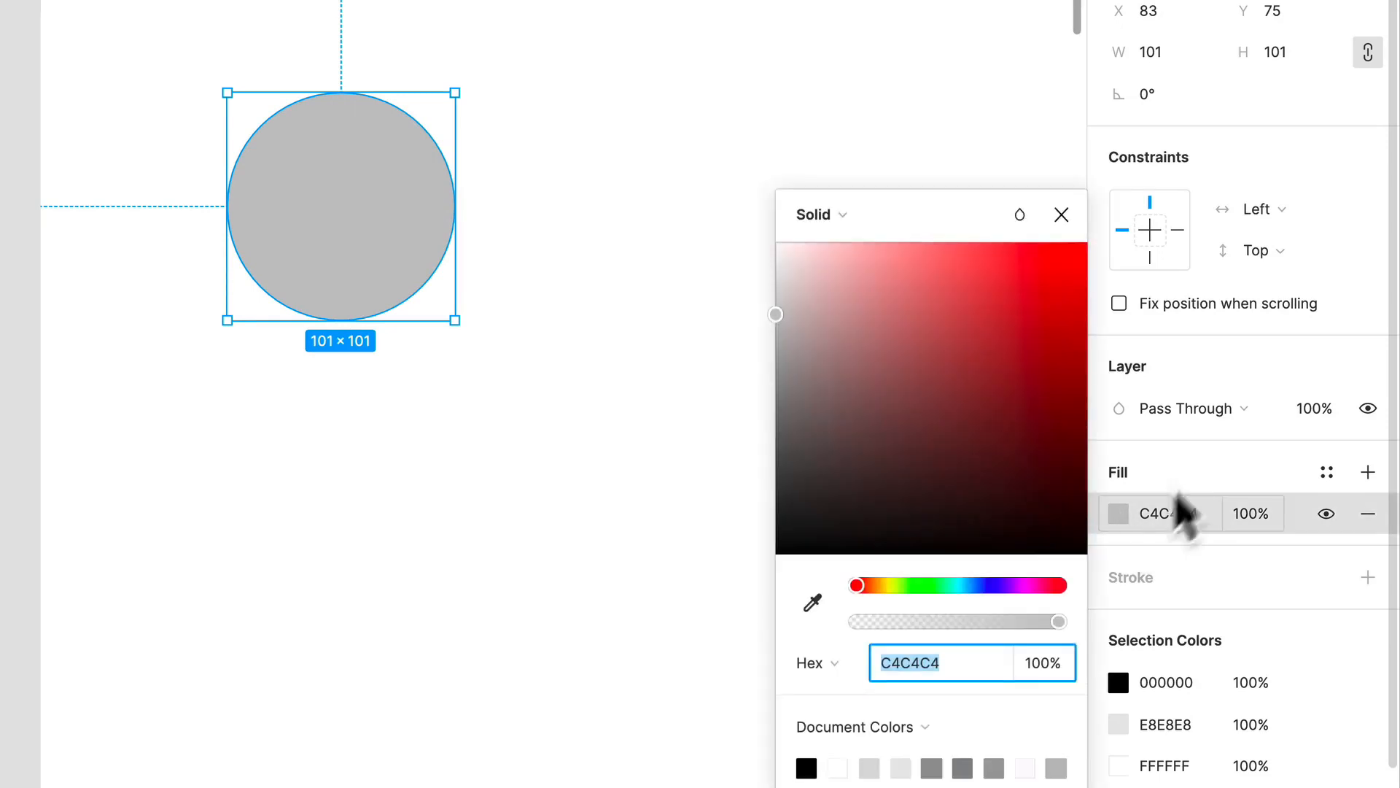
left_click(971, 585)
left_click(817, 294)
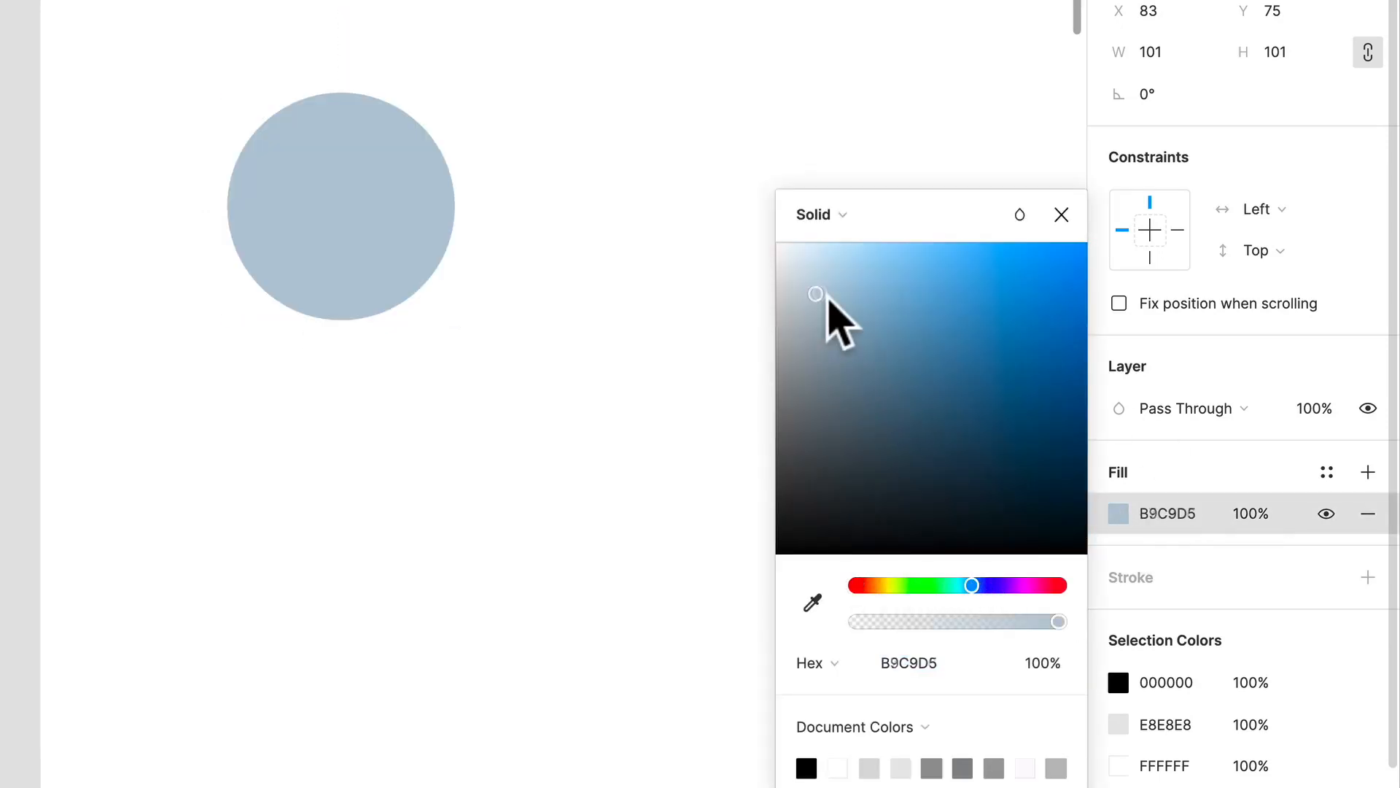
left_click_drag(828, 299, 1040, 300)
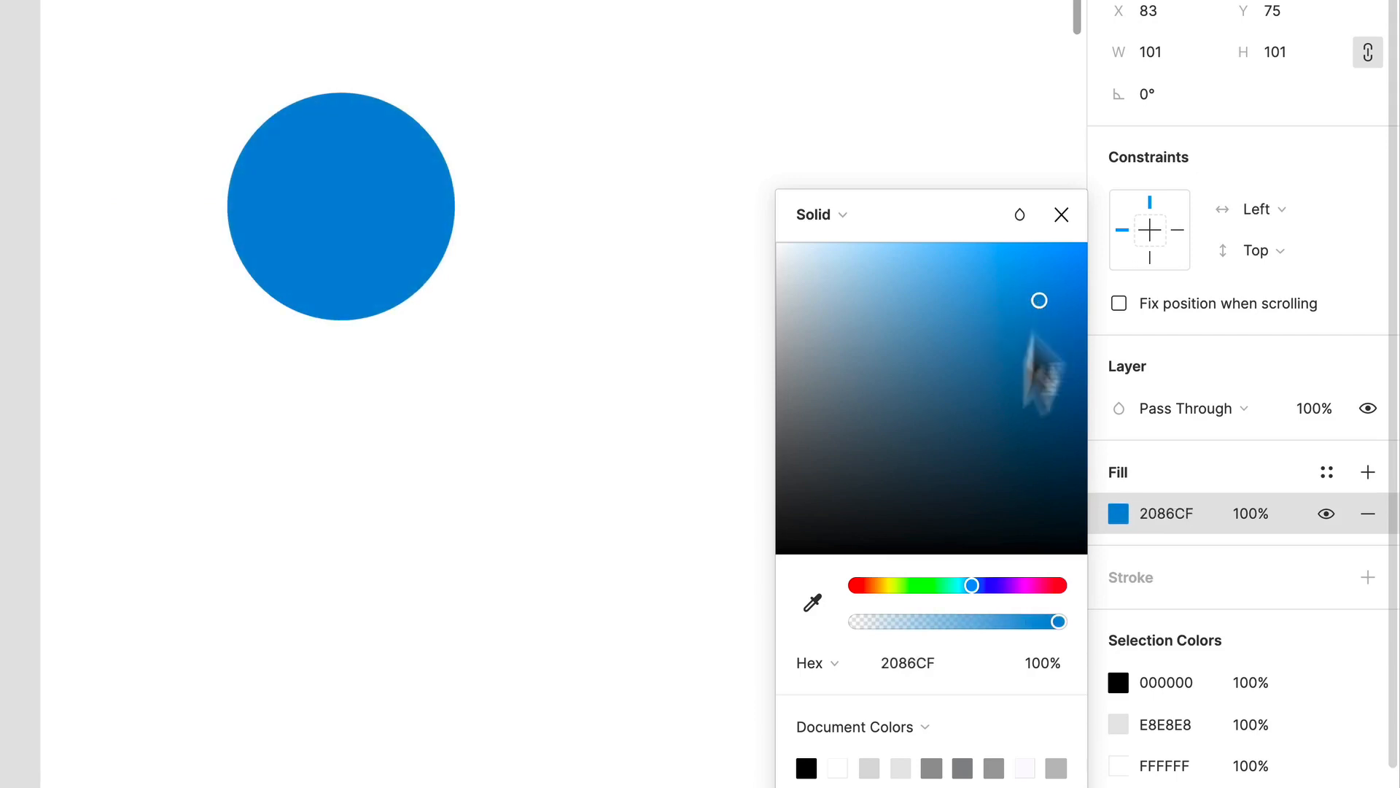
left_click_drag(973, 585, 978, 585)
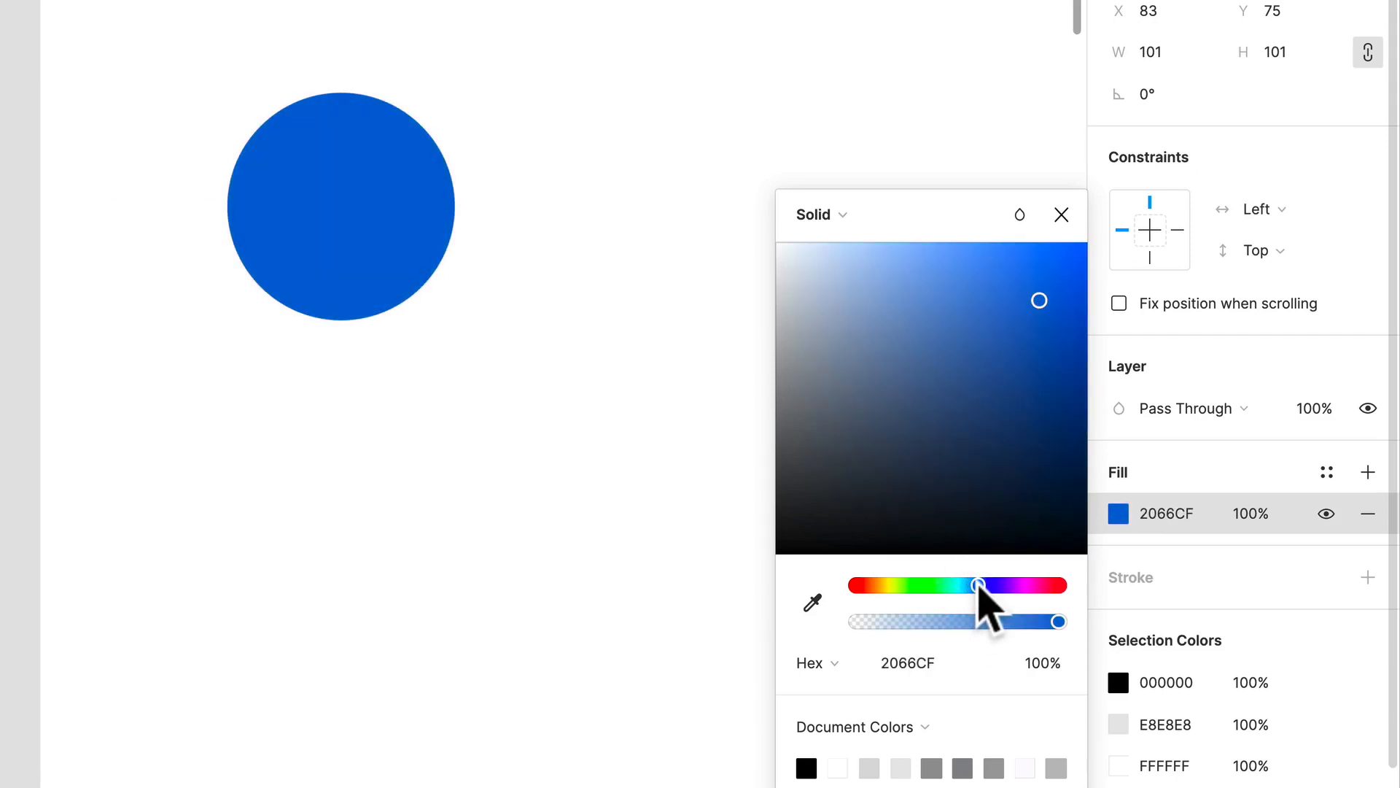
left_click_drag(1040, 303, 993, 305)
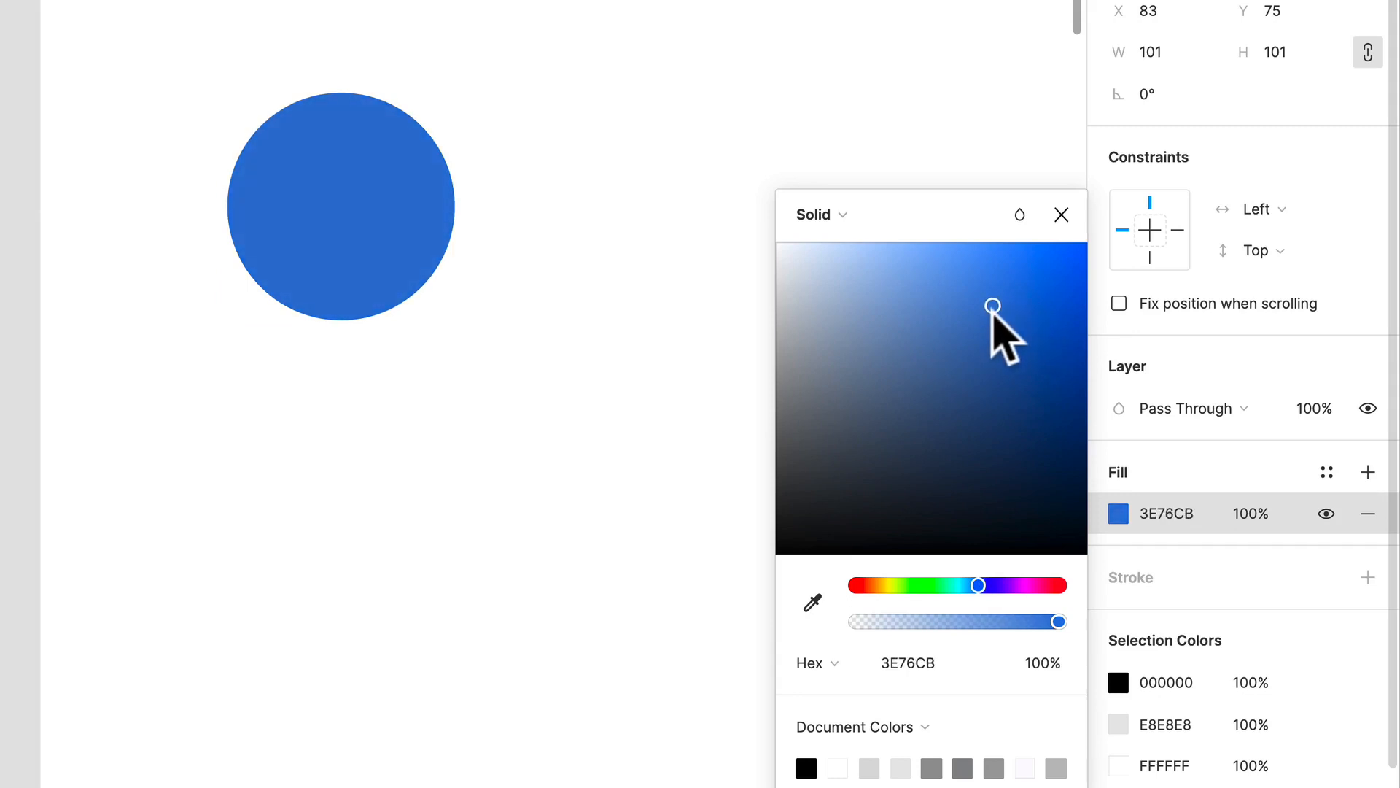
left_click(567, 184)
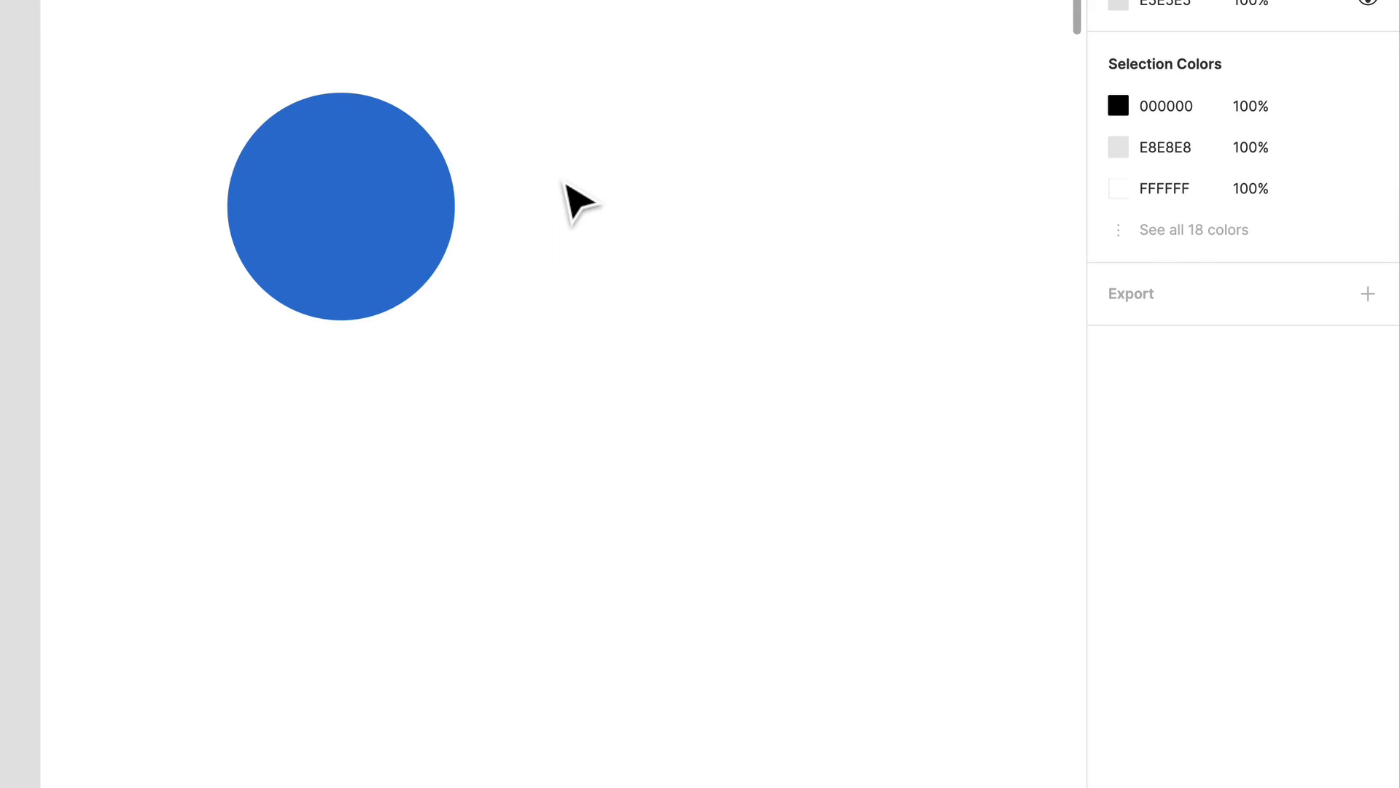
Duplicate the blue circle to the right of the original in the same row, leaving a gap of about 32.
left_click_drag(374, 232, 771, 213)
key("Escape")
key("alt+shift")
key("Escape")
scroll(820, 353, "up", 3)
scroll(820, 354, "right", 2)
left_click(720, 381)
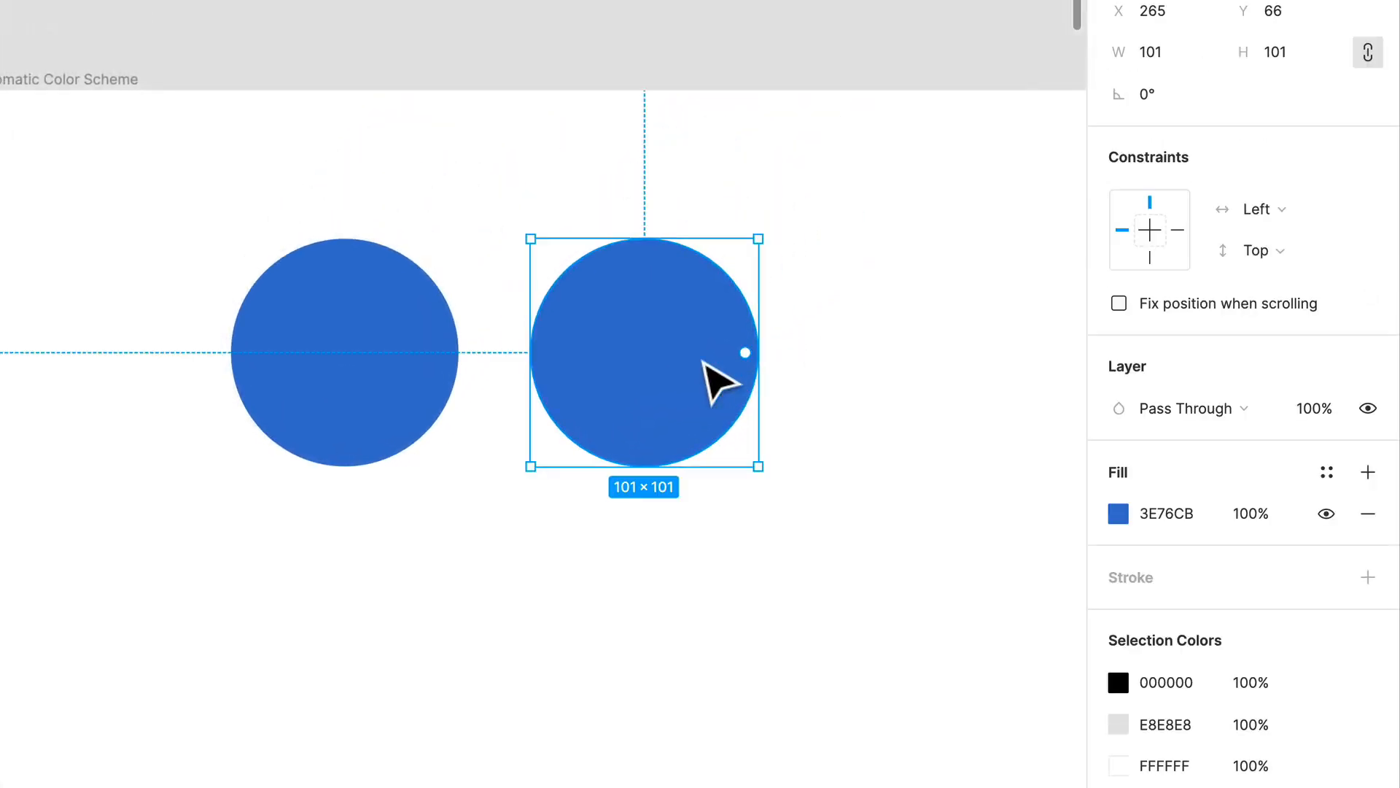
Darken the second circle's fill to the deeper blue 21539D.
left_click(1120, 512)
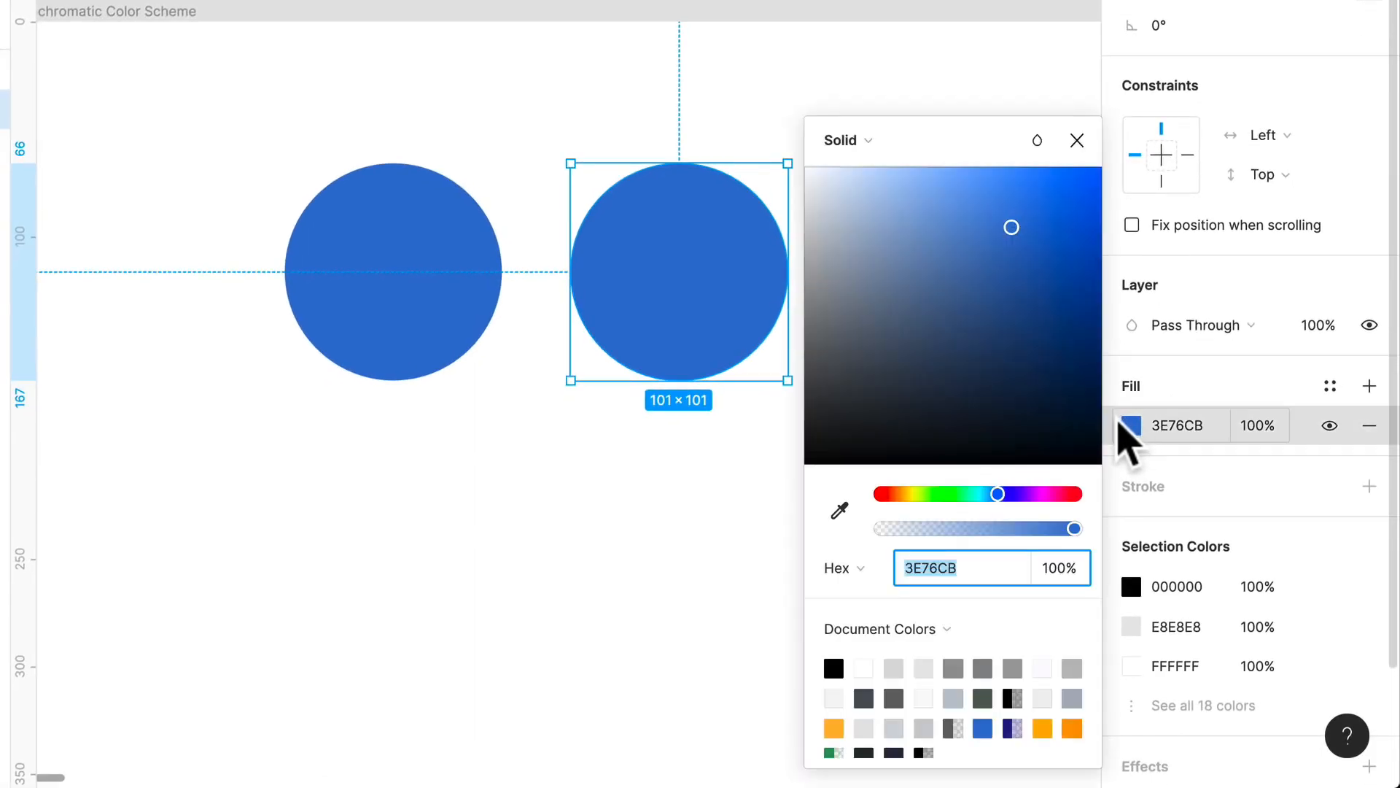
left_click(1018, 225)
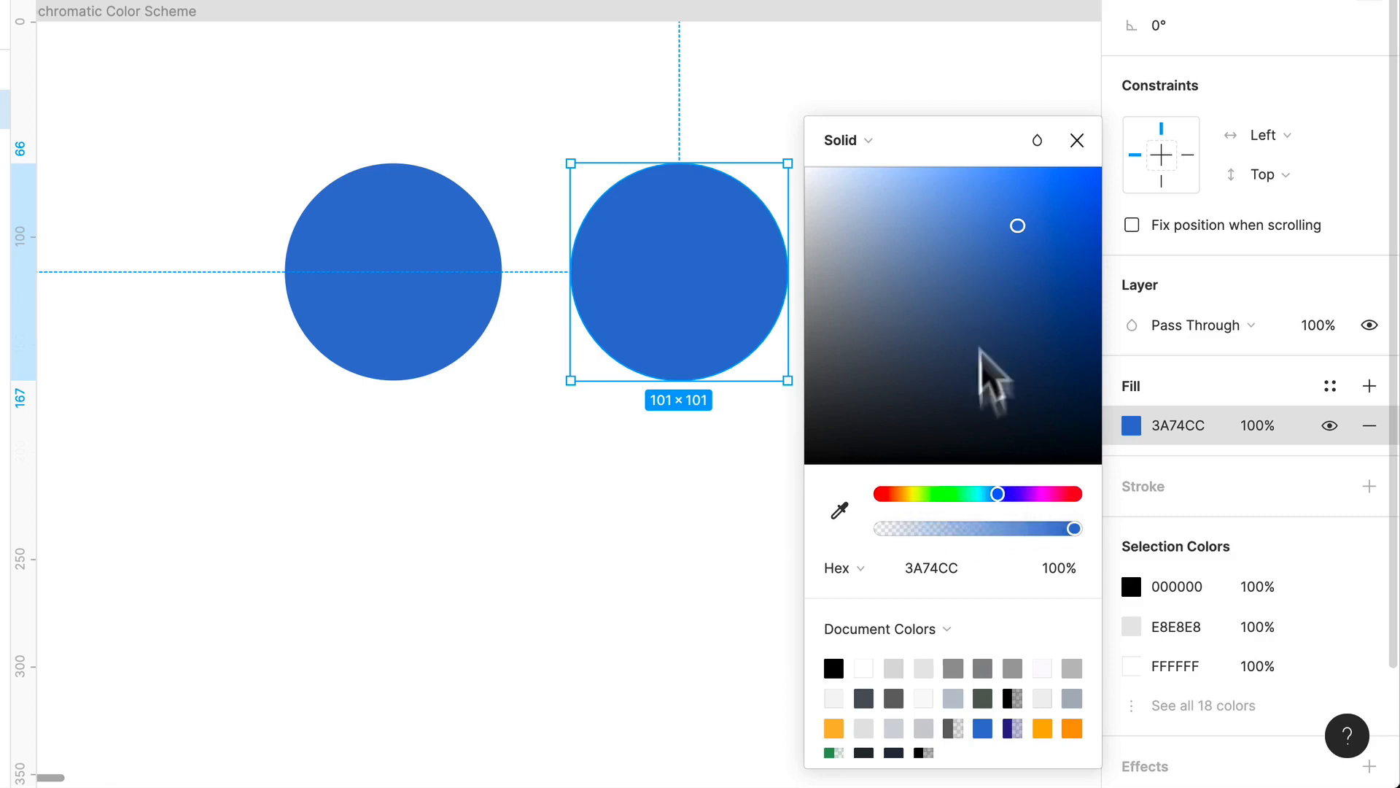
left_click_drag(1017, 228, 1038, 278)
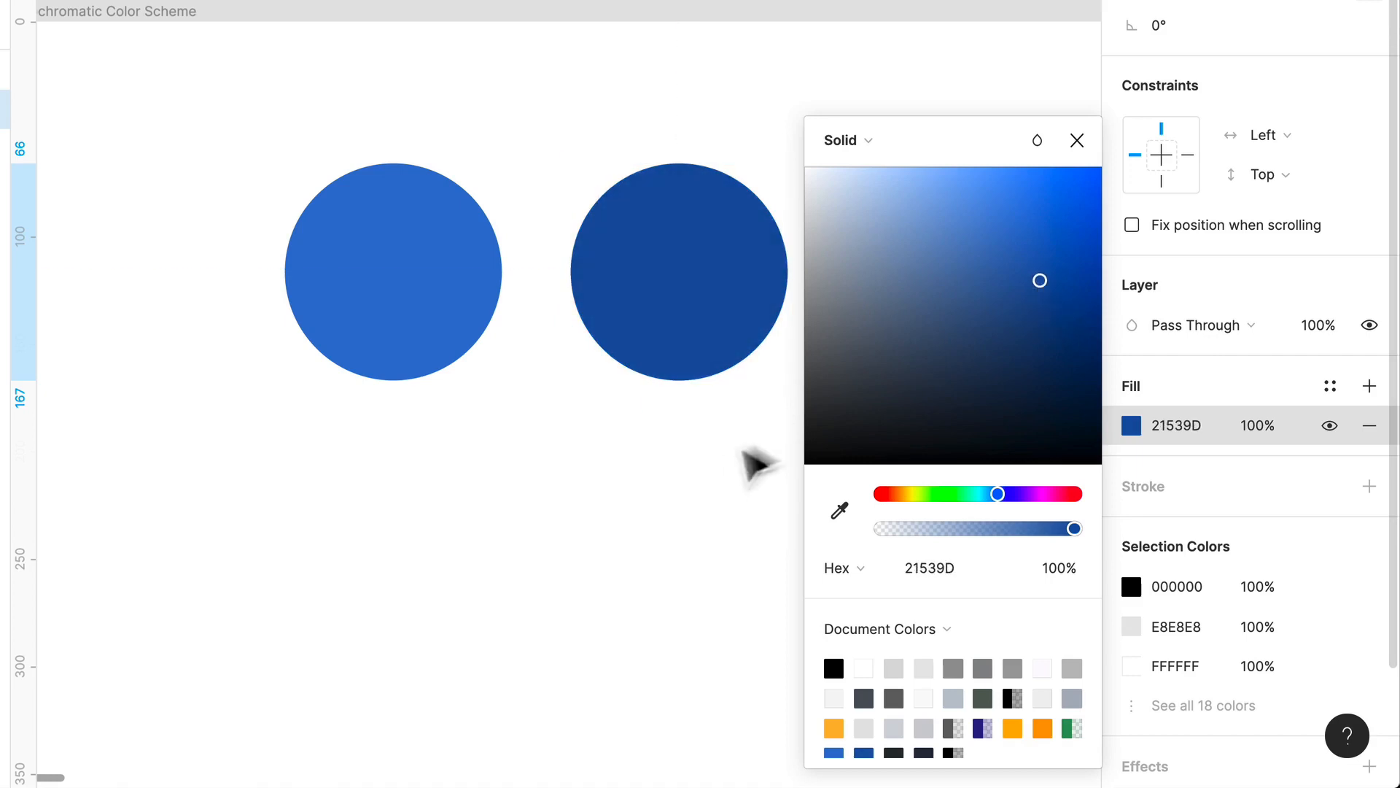
left_click(741, 469)
Duplicate the second circle to the right with equal spacing and darken the copy's fill to navy 0D2F62.
scroll(741, 469, "right", 4)
left_click(504, 282)
left_click_drag(491, 264, 772, 300)
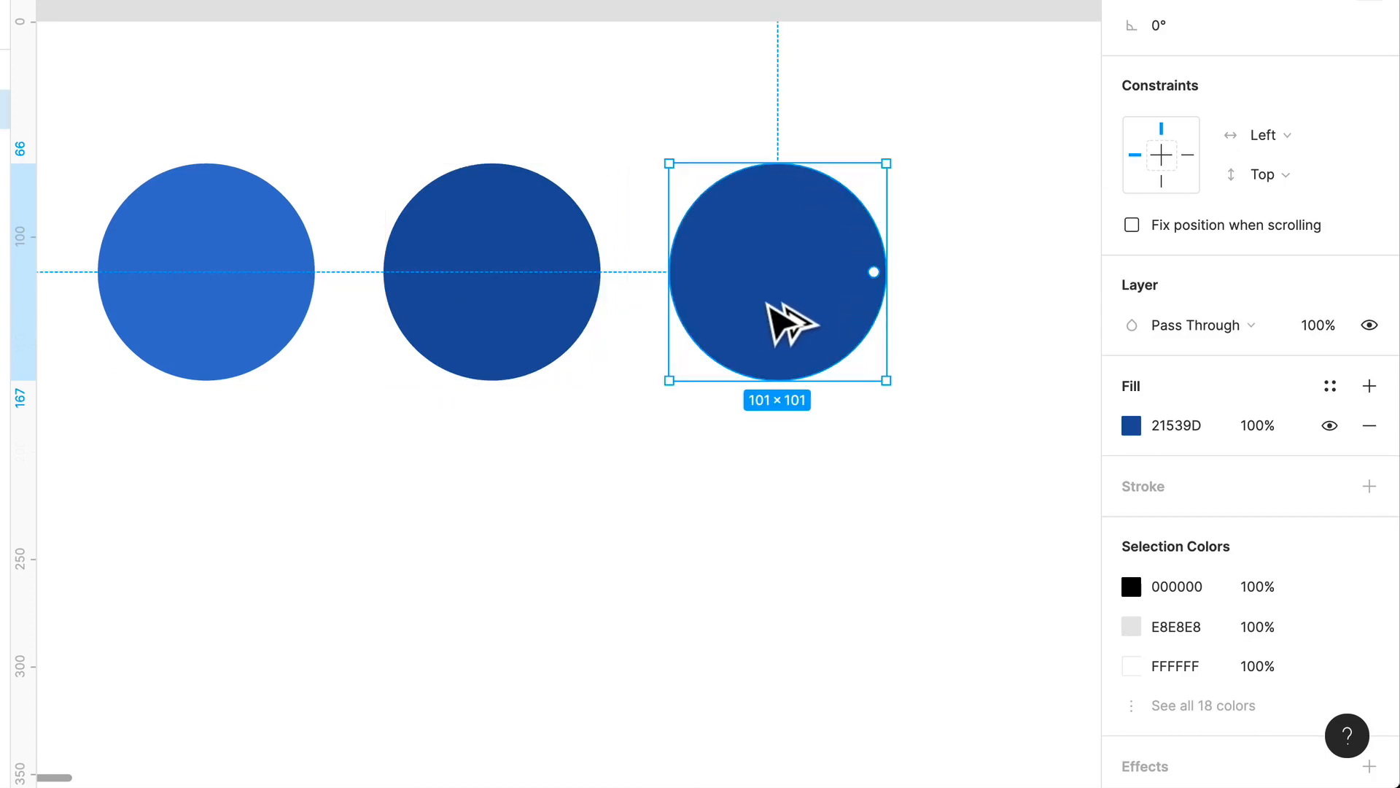
left_click(1130, 424)
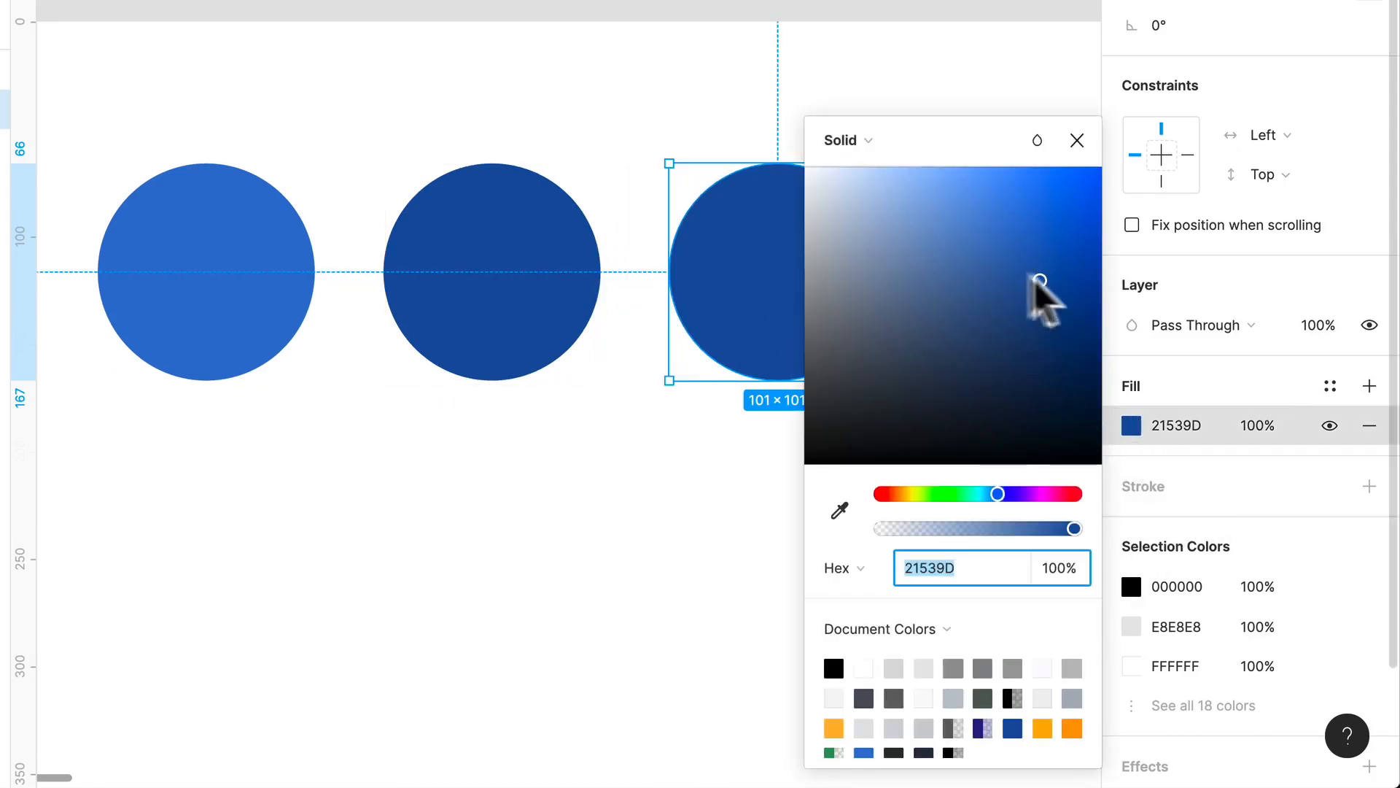
left_click_drag(1041, 286, 1061, 351)
left_click(693, 488)
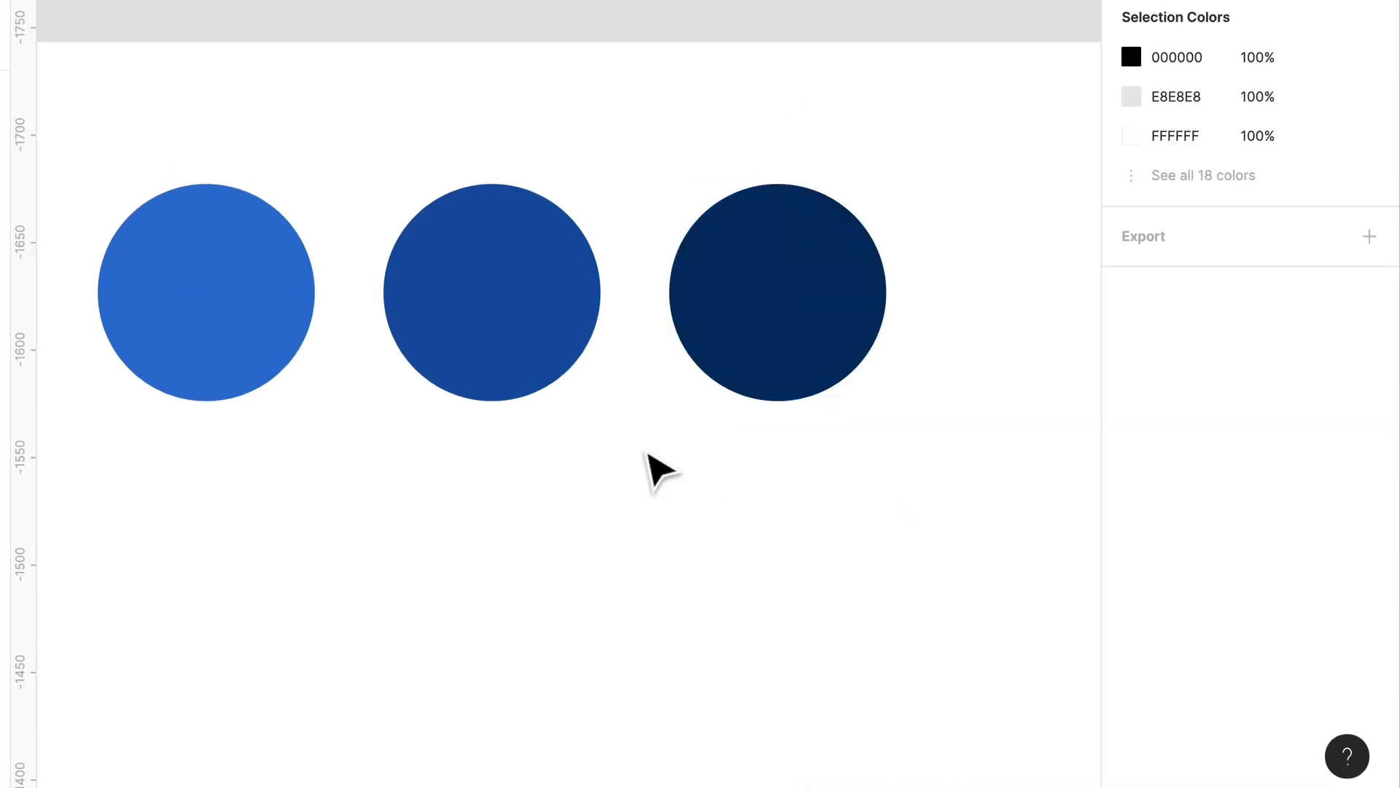
Move the row of three blue circles together to the right, closer to the middle of the frame.
scroll(647, 447, "down", 3)
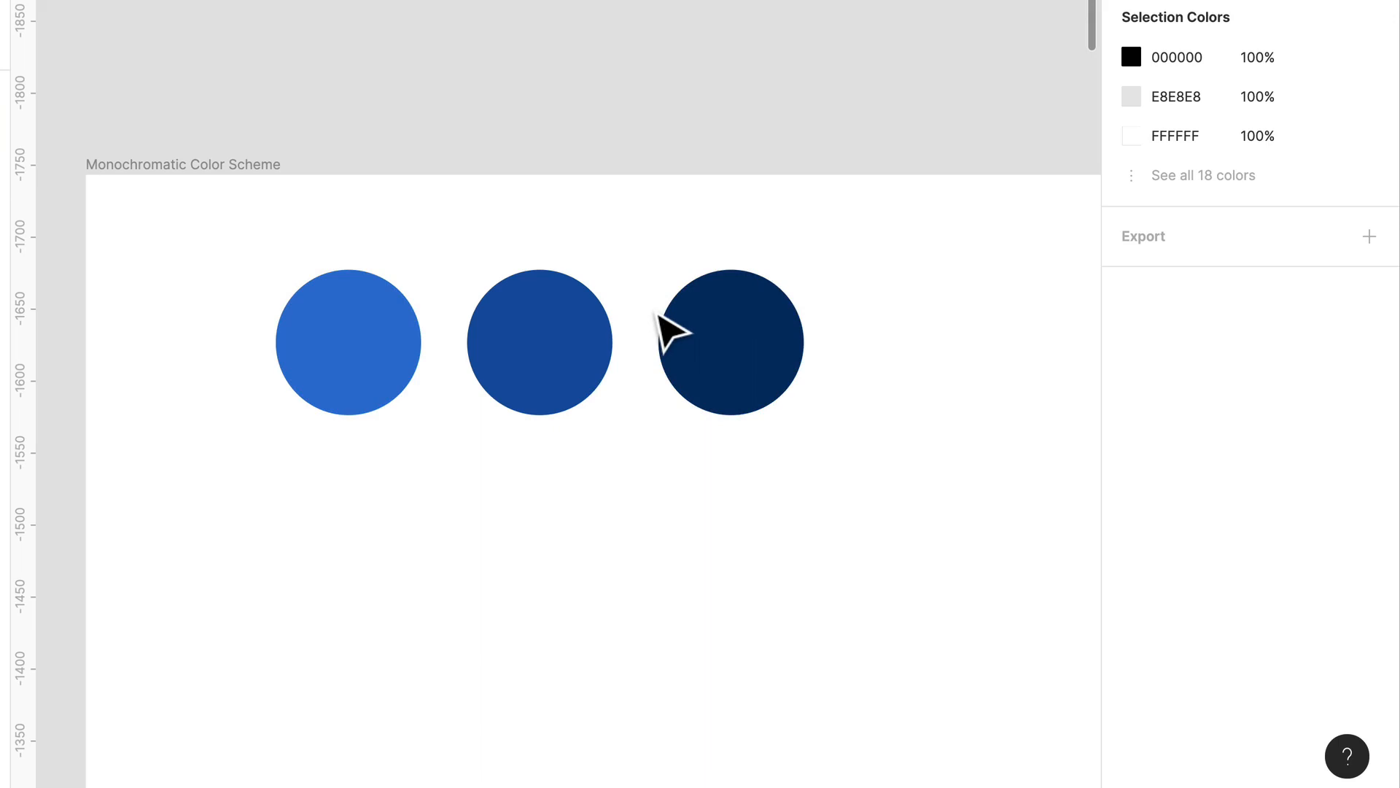
left_click_drag(839, 449, 312, 359)
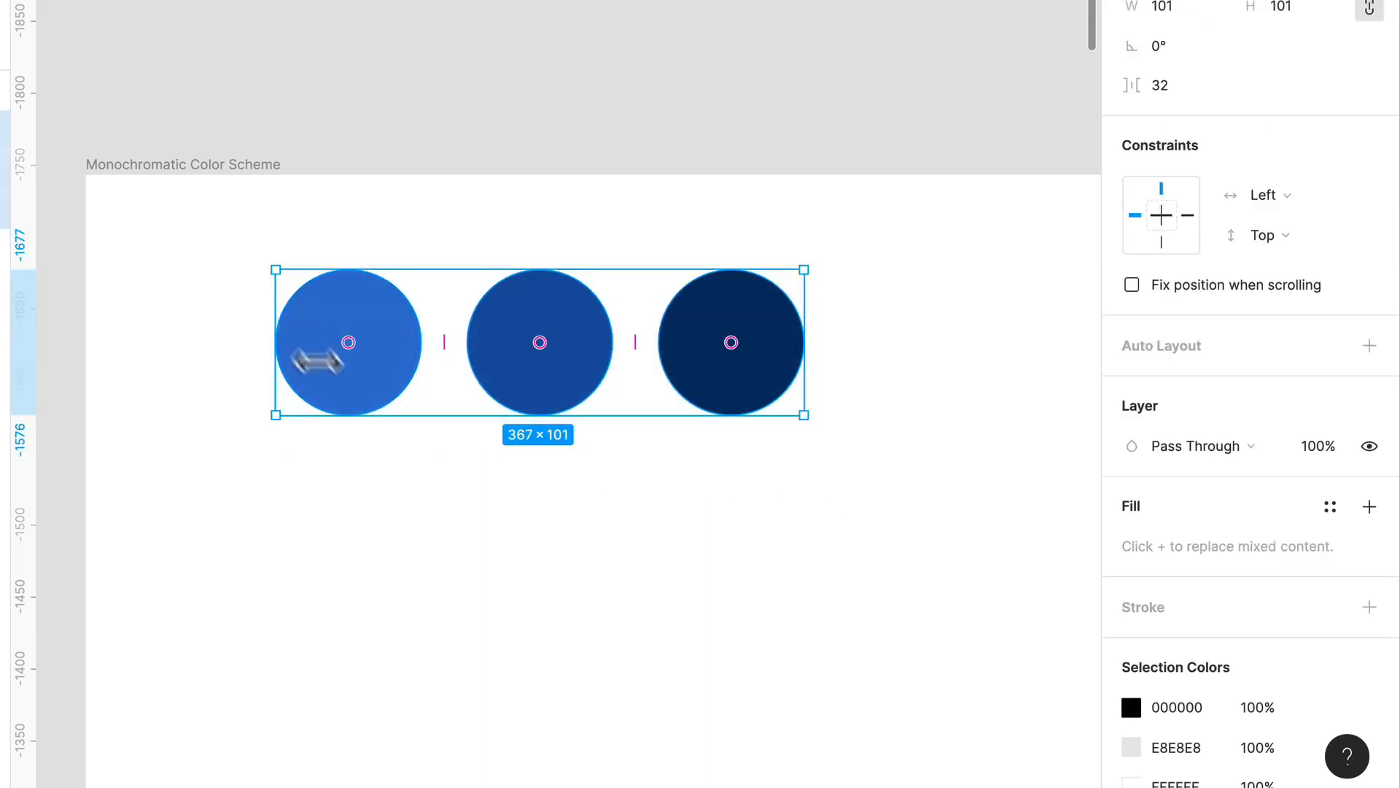
left_click_drag(349, 405, 567, 405)
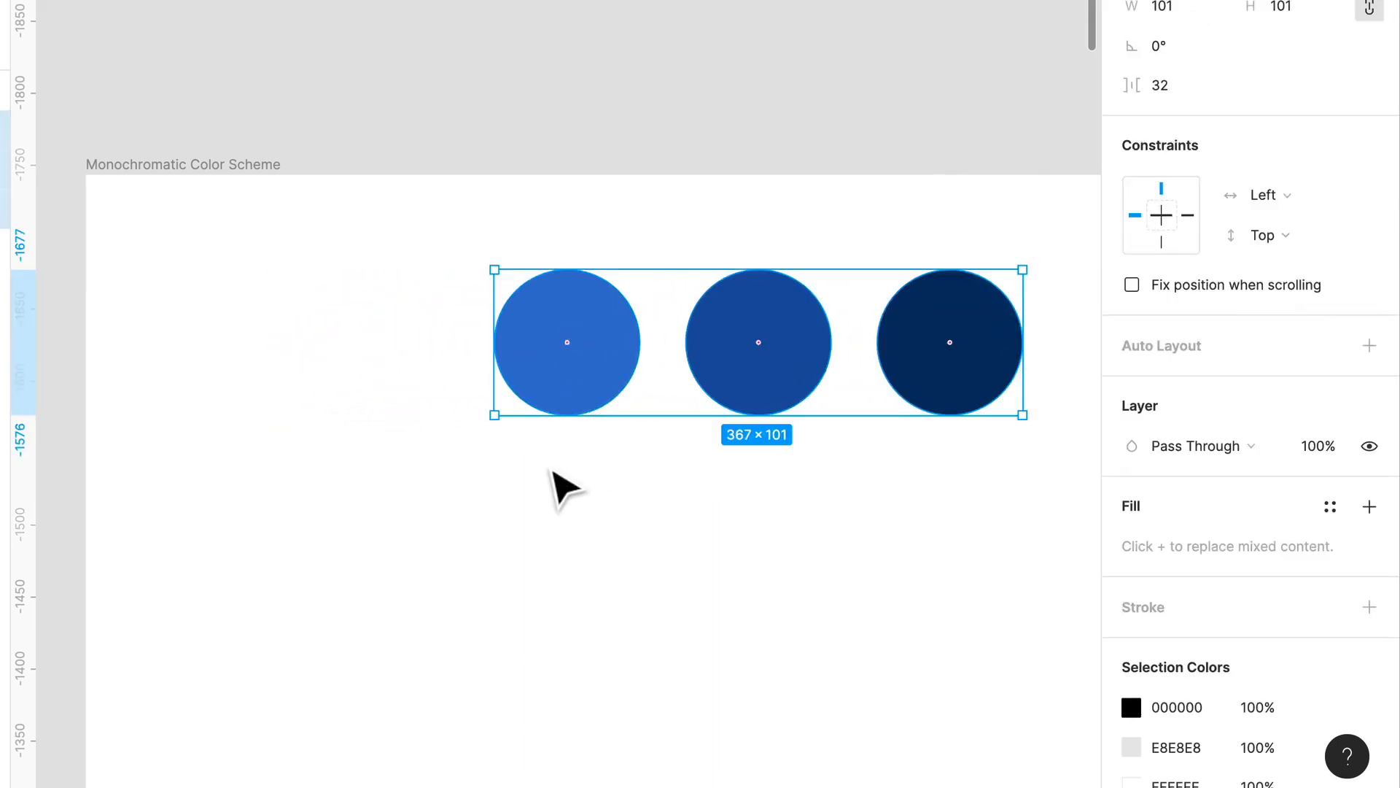
mouse_move(774, 413)
left_mouse_down()
mouse_move(725, 463)
mouse_move(763, 399)
left_mouse_up()
left_click(850, 493)
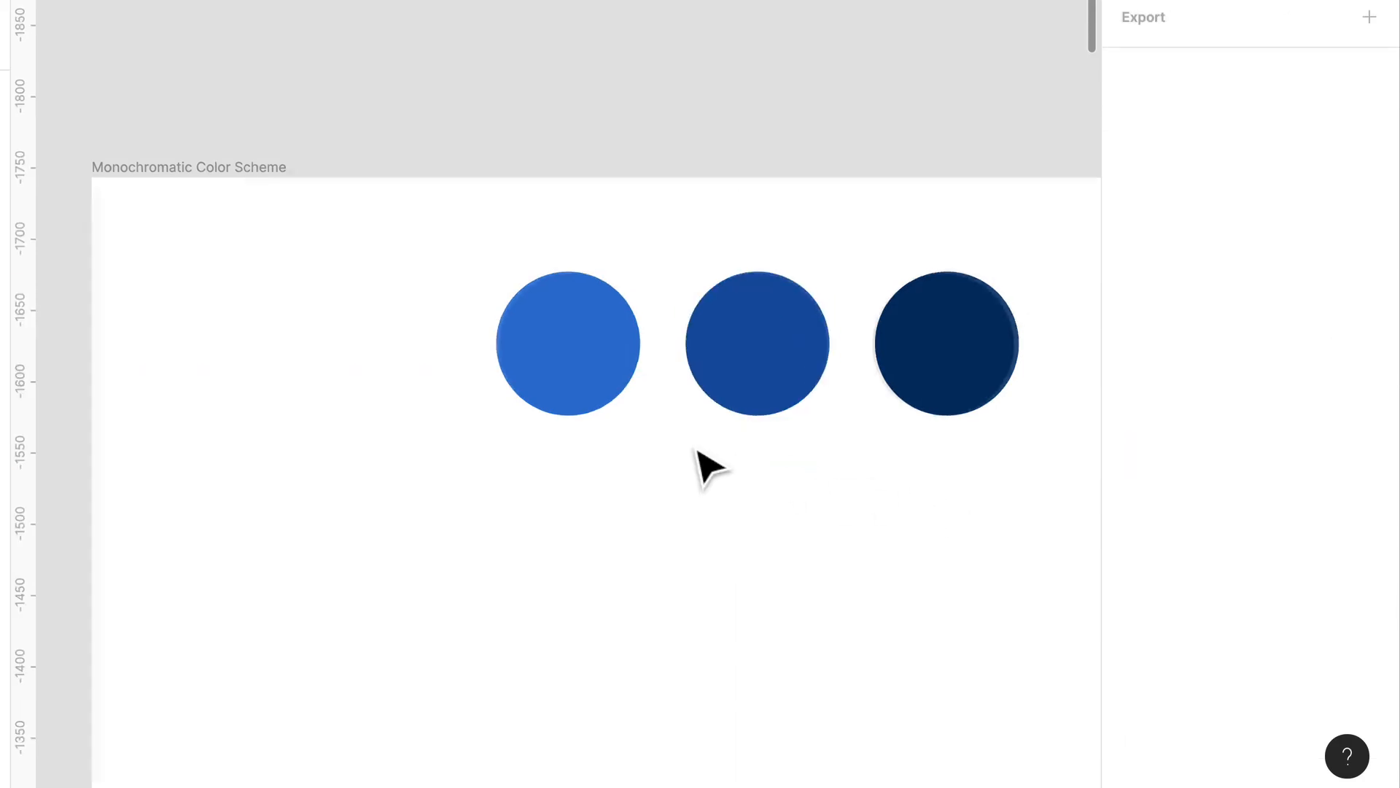
Duplicate the navy circle and place the copy directly below the first blue circle to start a second row.
scroll(703, 469, "down", 3)
scroll(707, 467, "right", 3)
left_click_drag(734, 459, 501, 449)
left_click(453, 500)
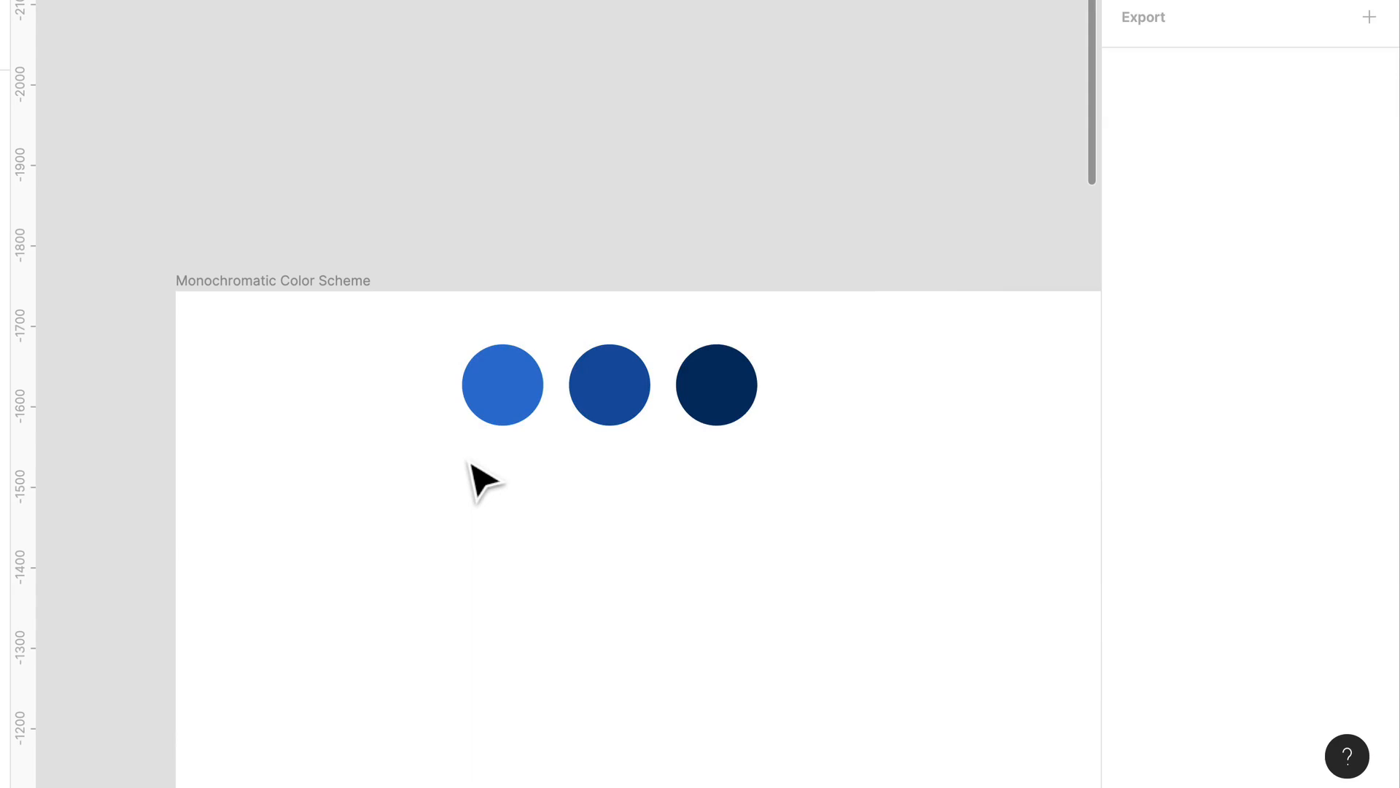
scroll(470, 462, "up", 3)
left_click_drag(838, 401, 534, 558)
scroll(535, 558, "up", 3)
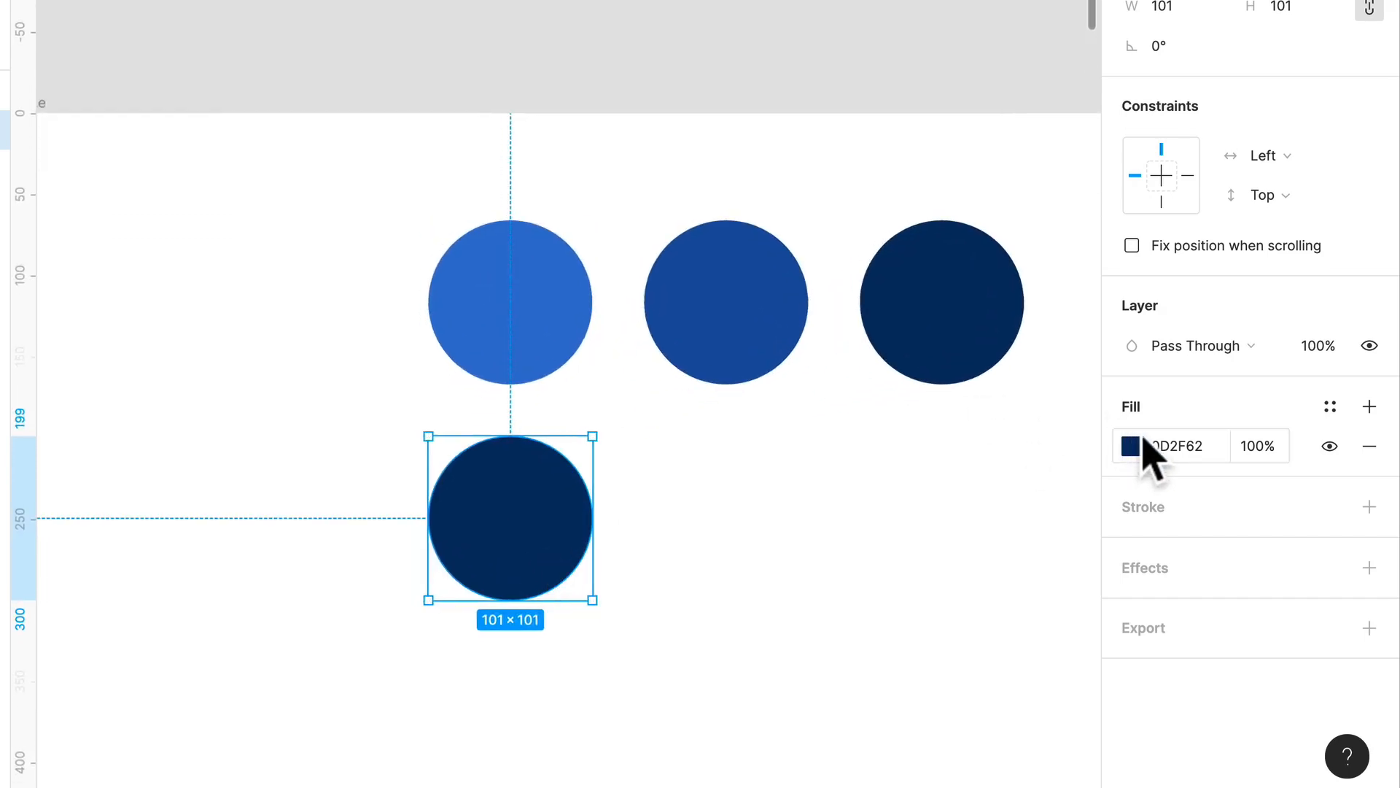
Darken the fill of the circle in the second row to the near-black blue 04152F.
left_click(1142, 439)
left_click_drag(1066, 372, 1076, 430)
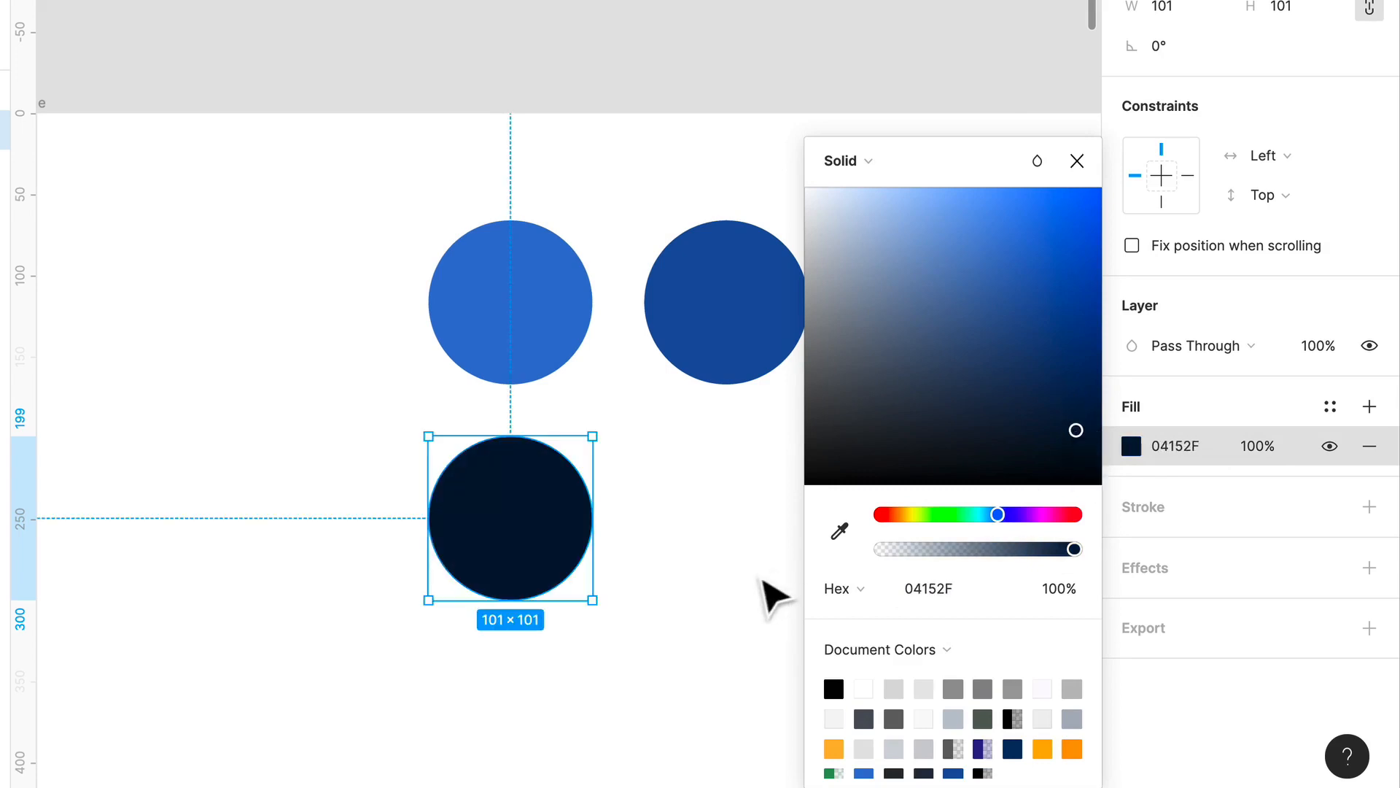
left_click(735, 584)
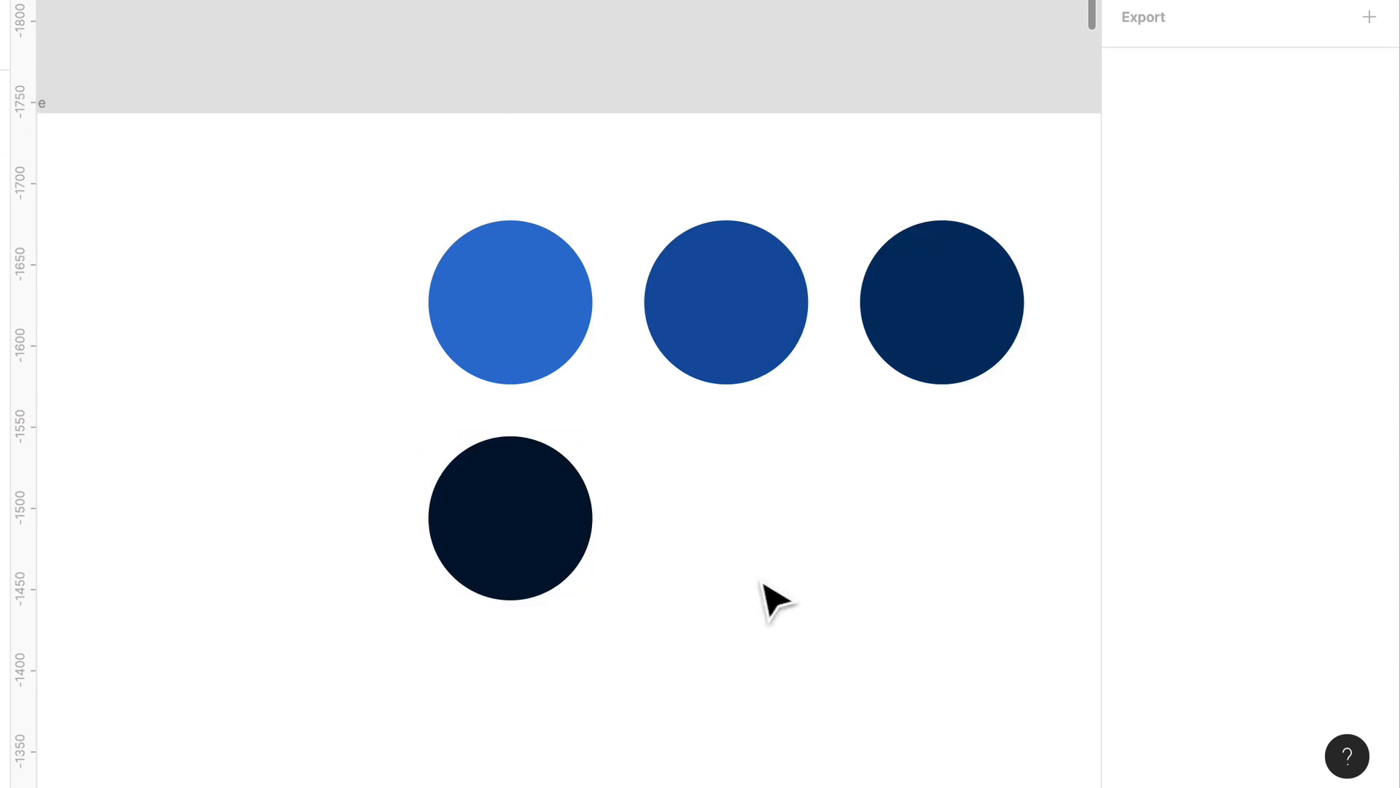
Duplicate the near-black circle to its right, directly below the second blue circle.
scroll(765, 594, "down", 2)
scroll(762, 593, "up", 2)
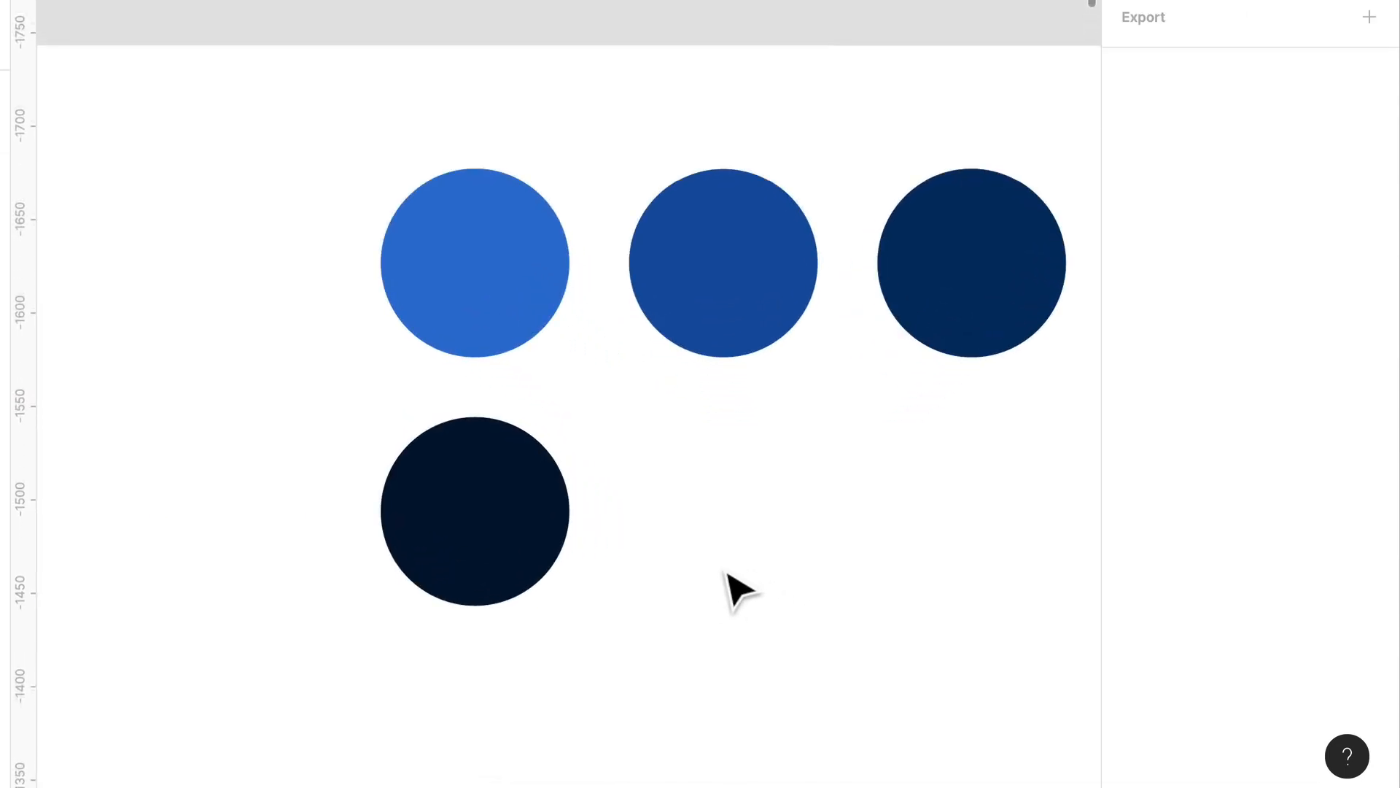
left_click(567, 545)
left_click_drag(571, 549, 794, 567)
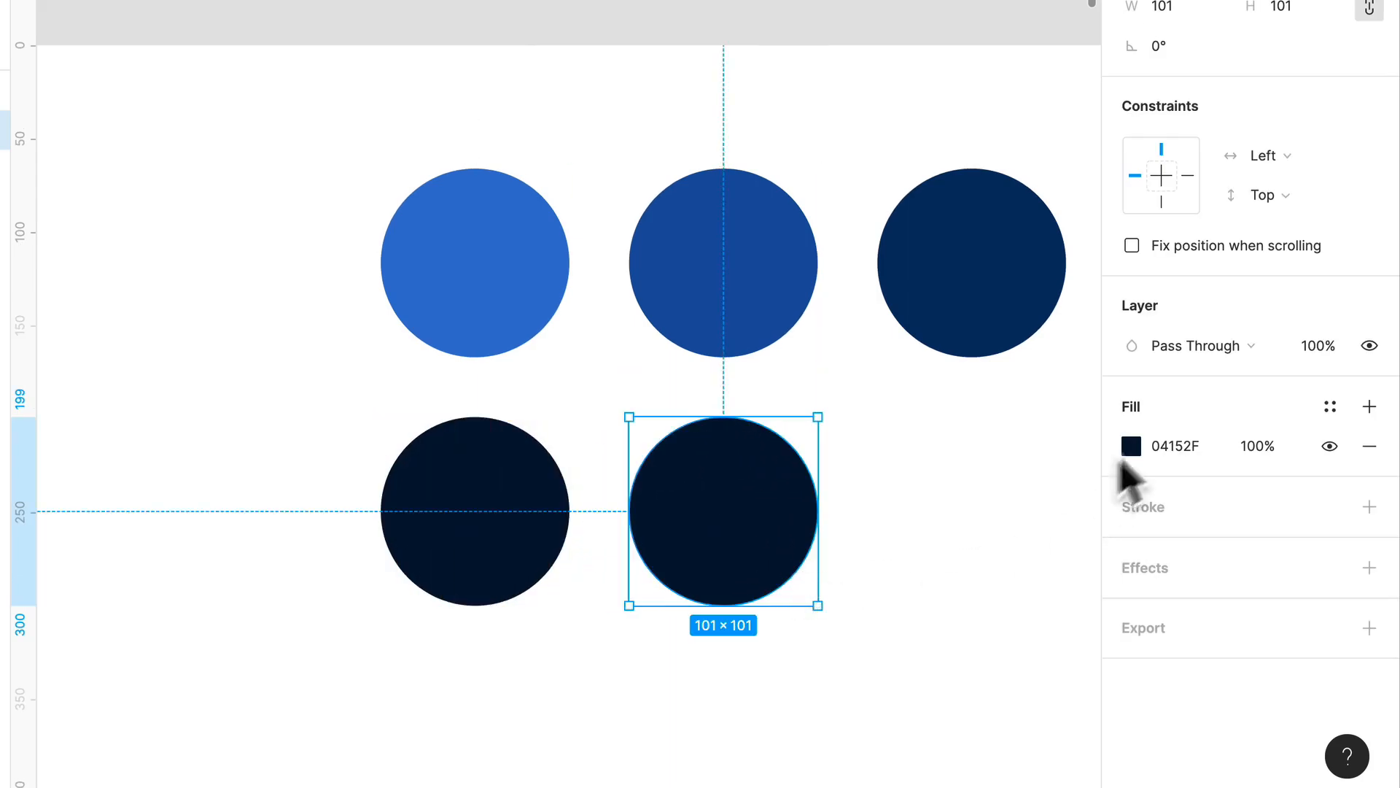
Change the fill of the second circle in the lower row to a slightly blue-tinted grey, B4B6B8.
left_click(1131, 446)
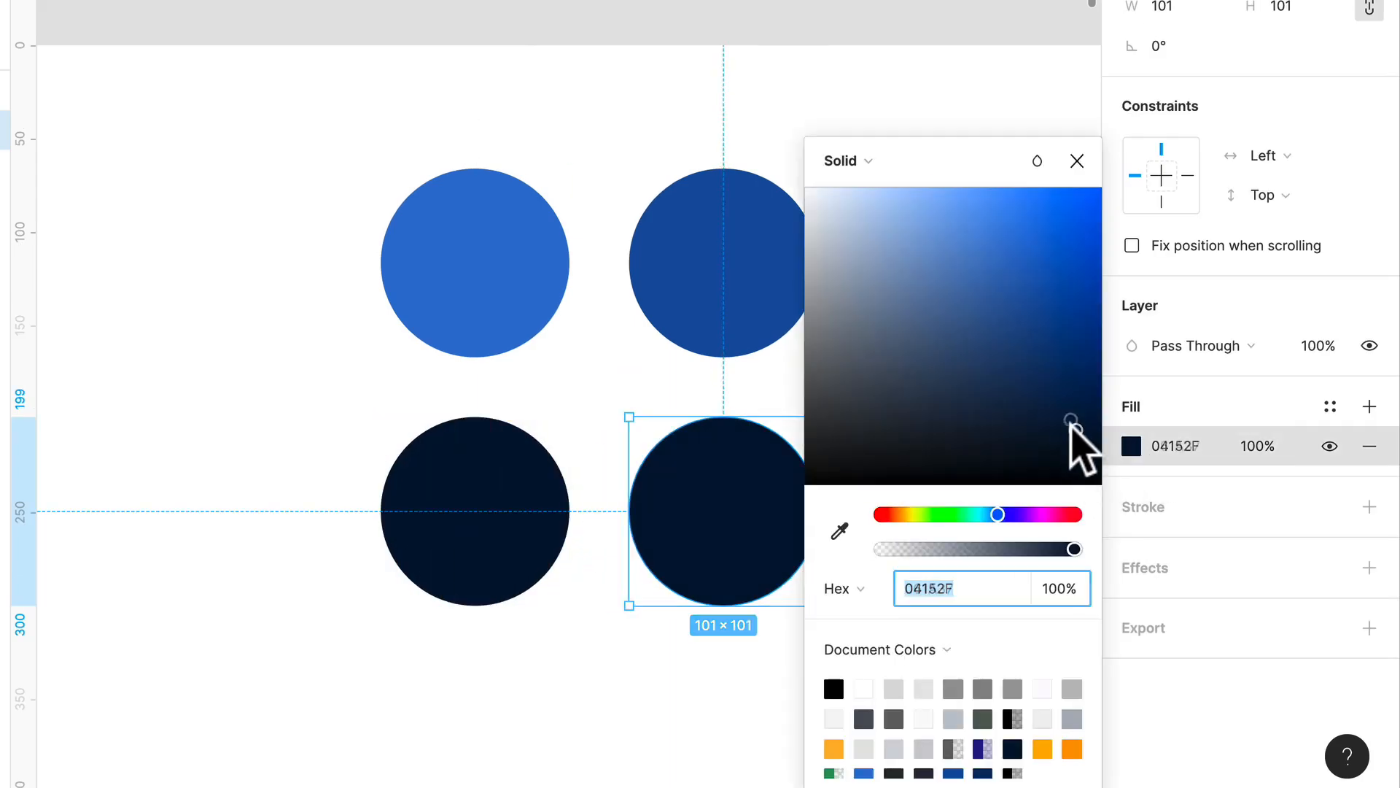
left_click_drag(1062, 414, 778, 299)
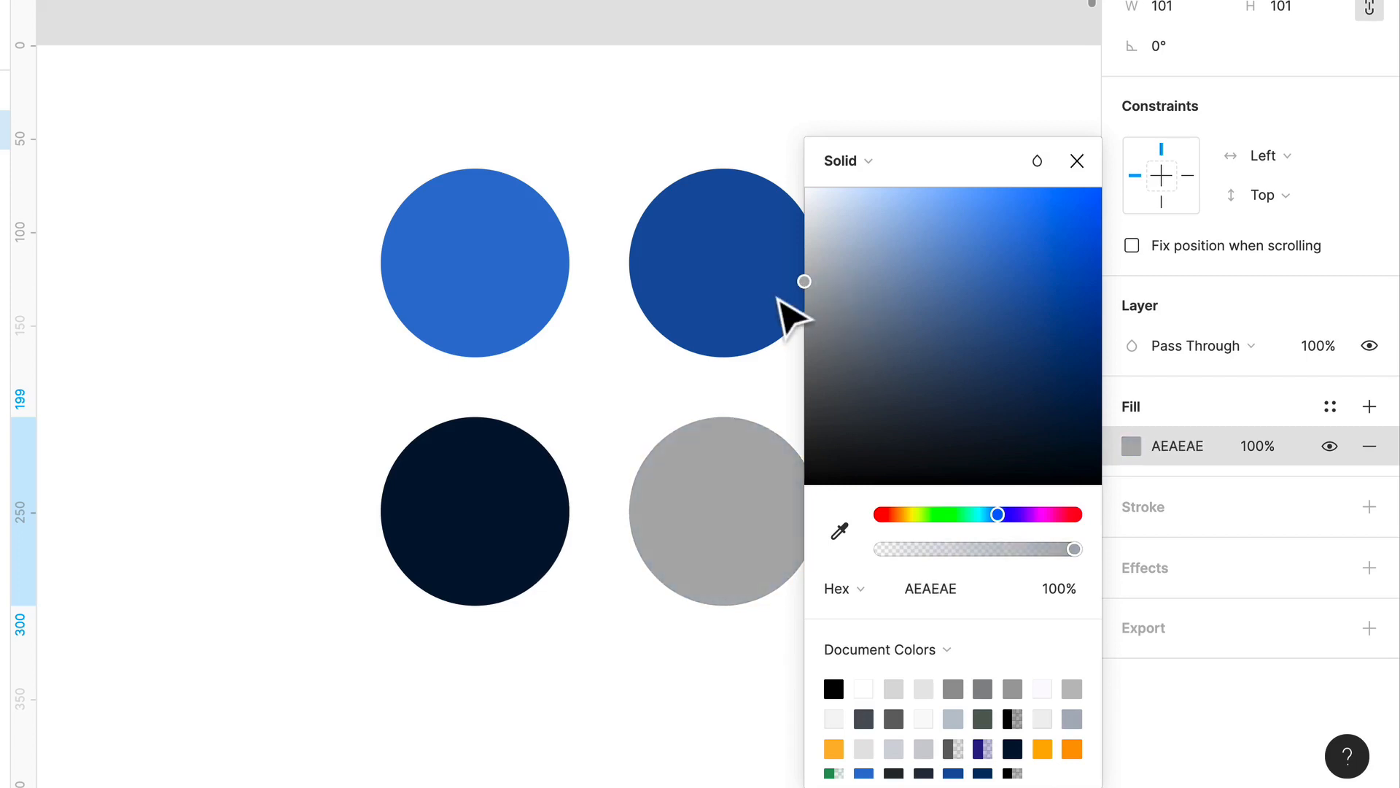
scroll(782, 314, "right", 3)
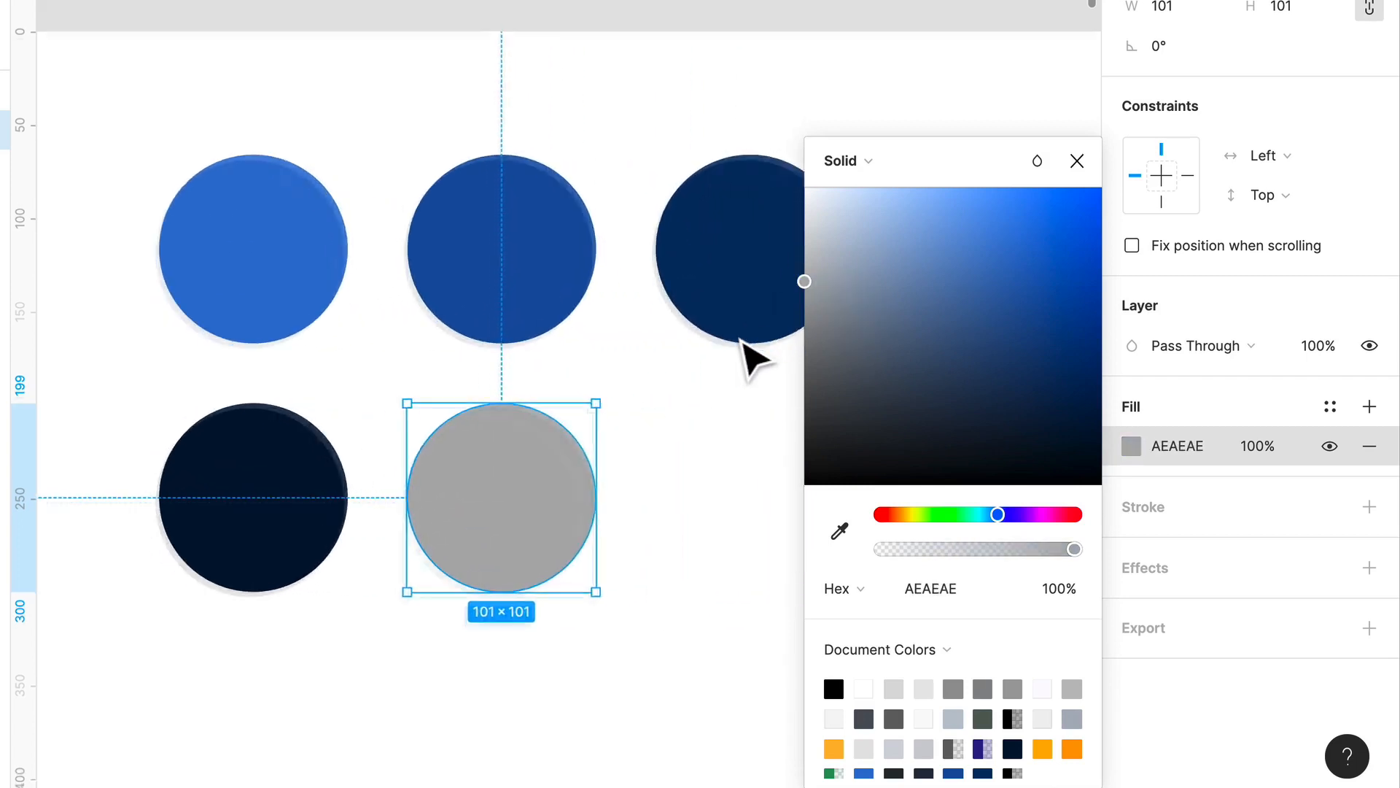
scroll(803, 299, "down", 2)
left_click_drag(808, 282, 812, 274)
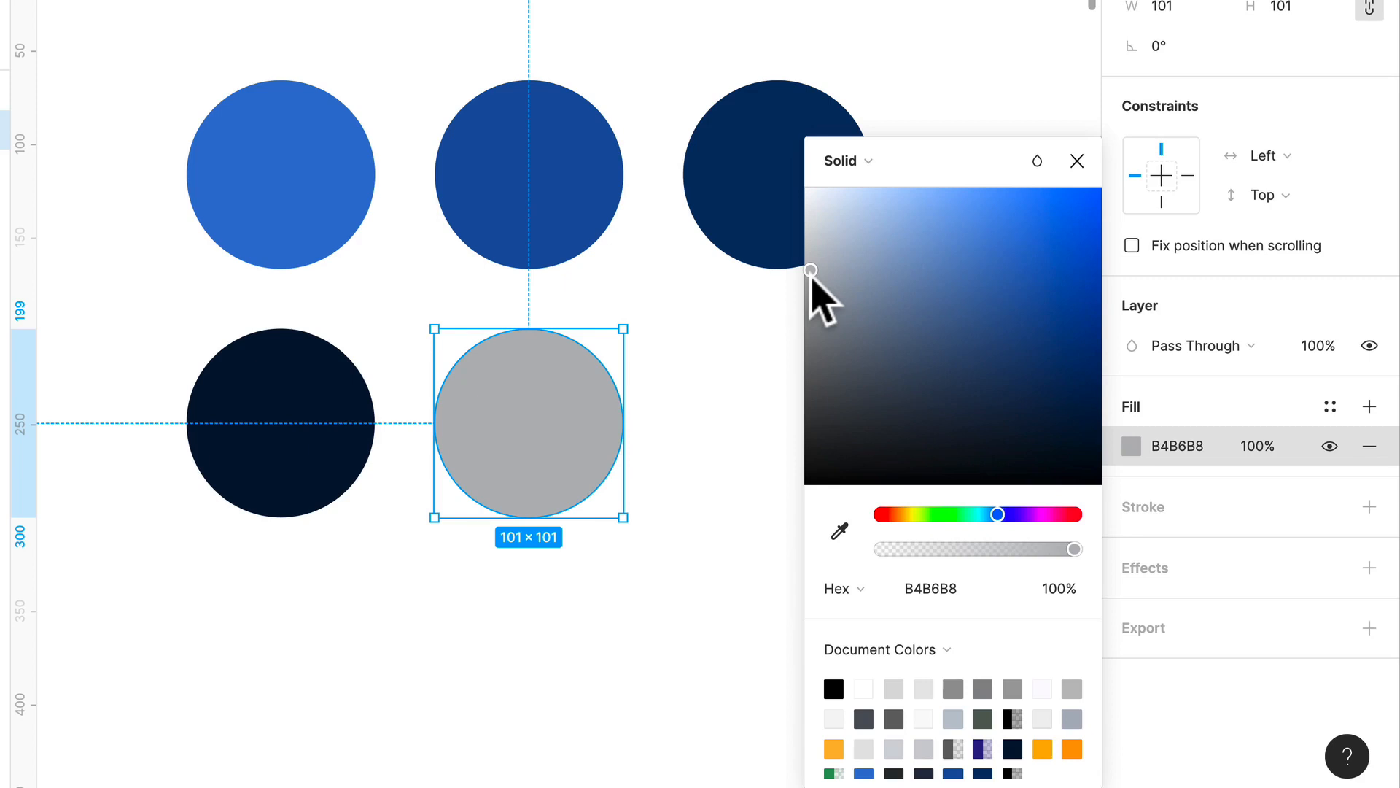
Shift the fill of the grey circle in the lower row to the blue-tinted grey B4BBC5.
left_click_drag(811, 275, 654, 326)
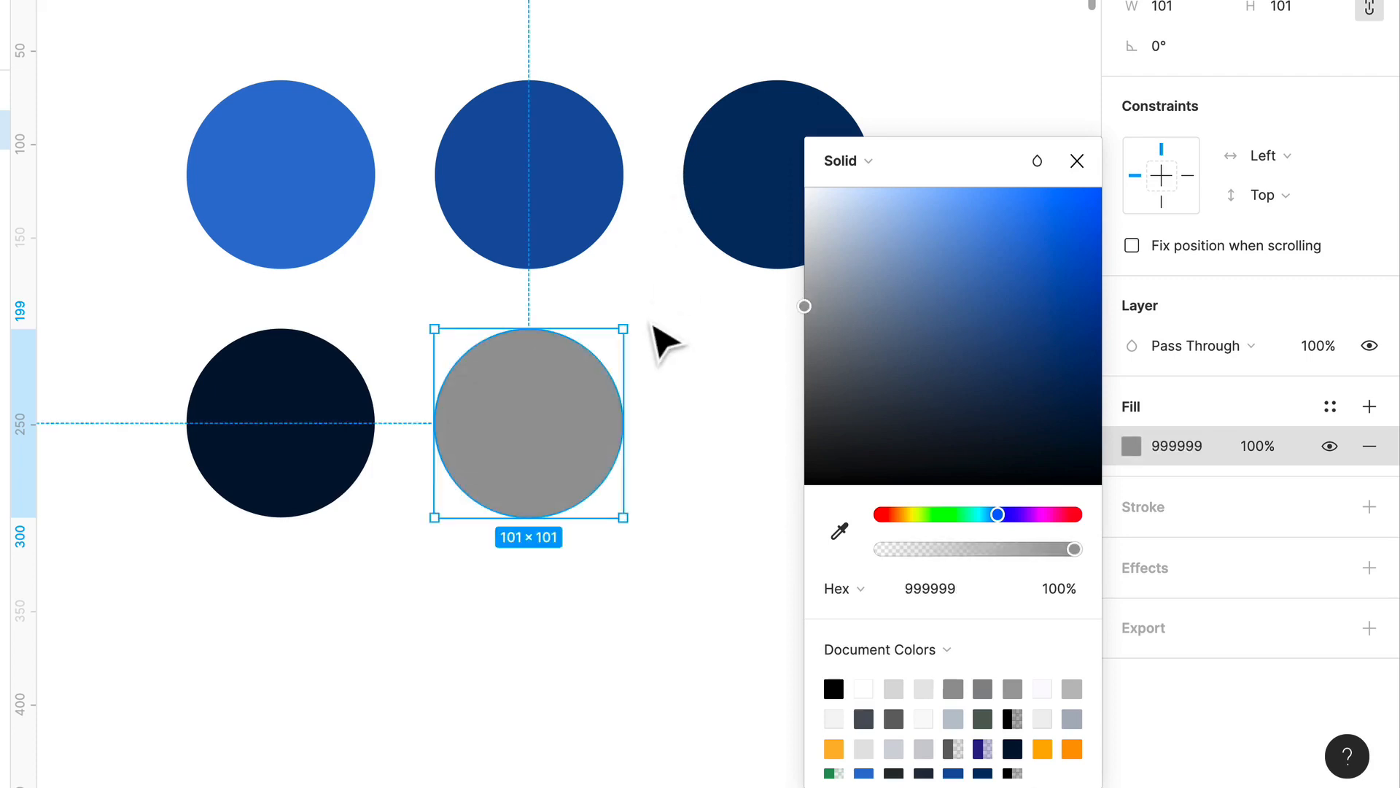
left_click_drag(655, 326, 836, 264)
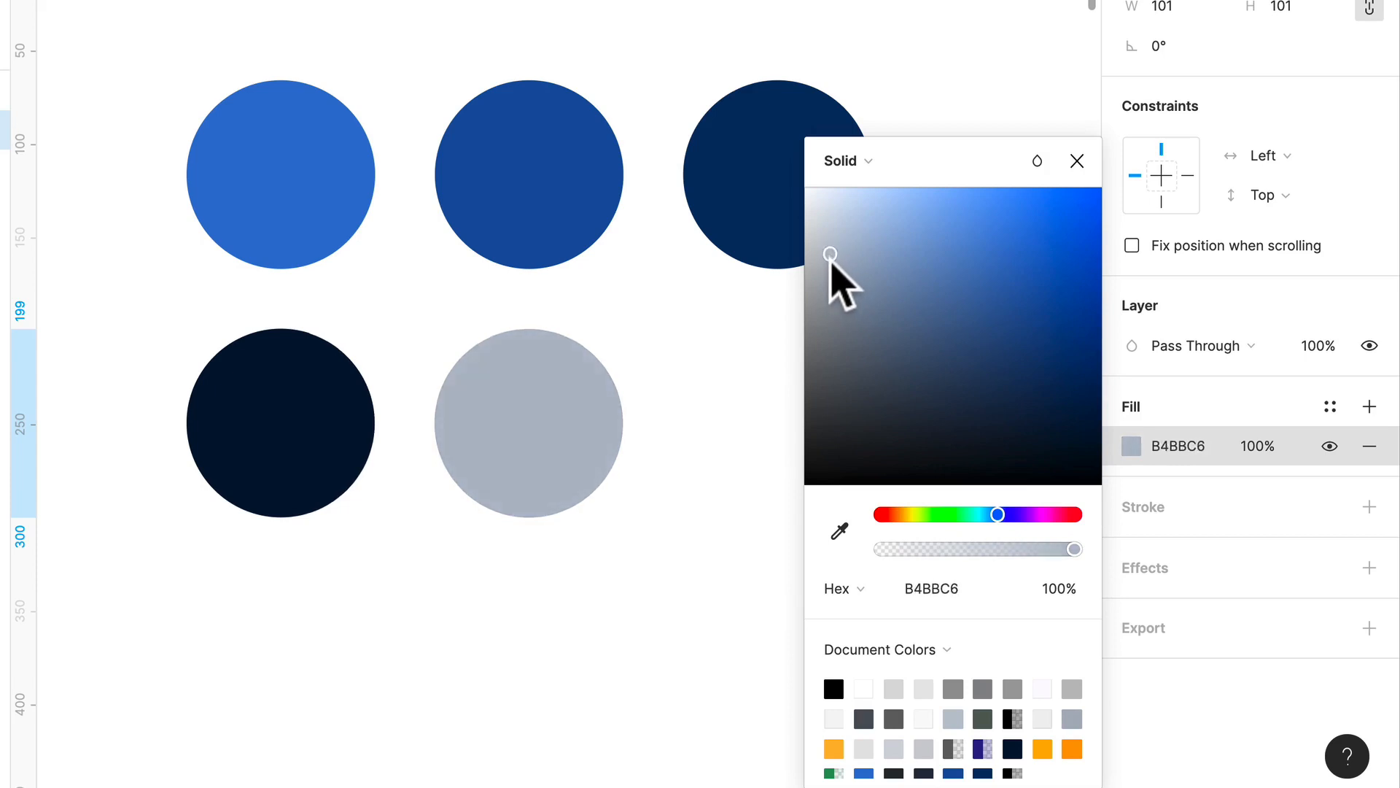
left_click(698, 476)
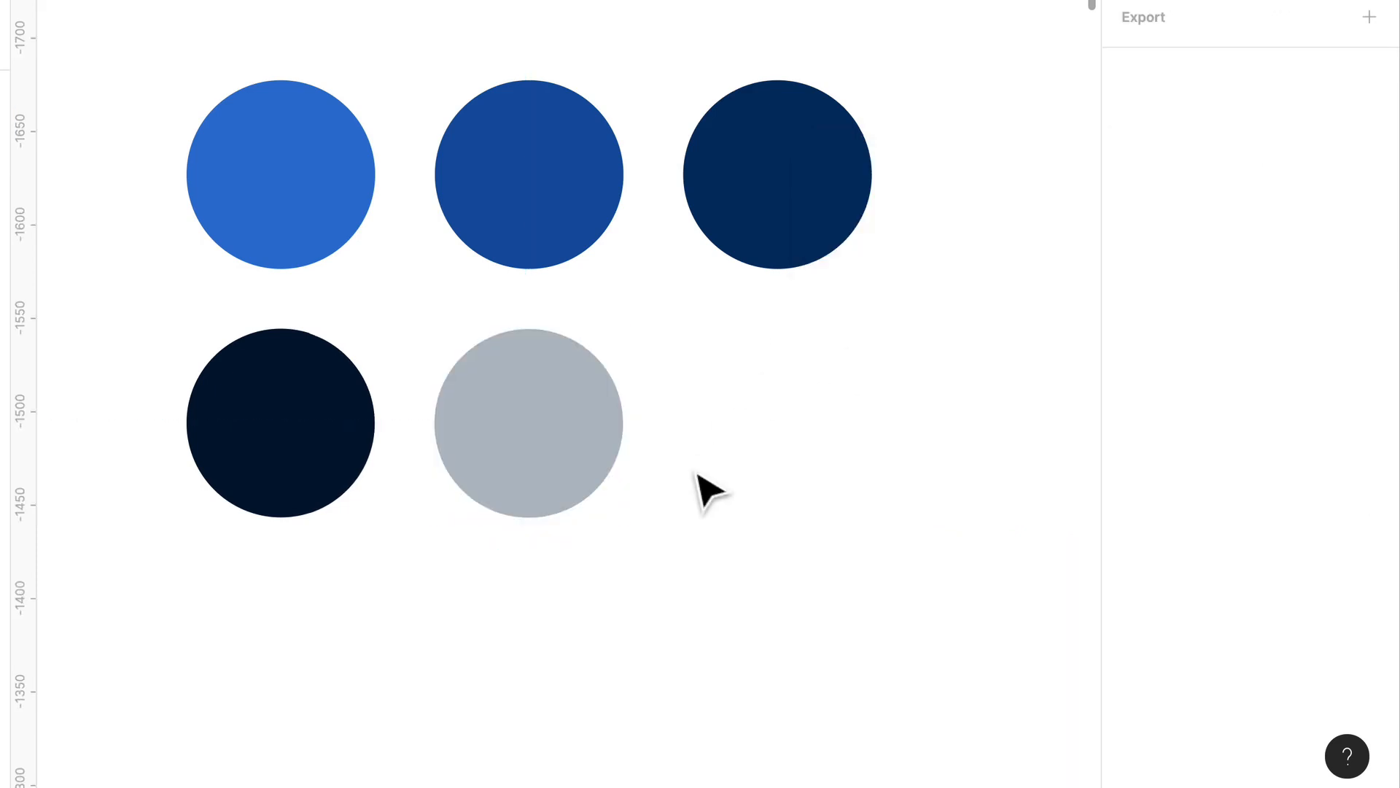
key("XF86MonBrightnessUp")
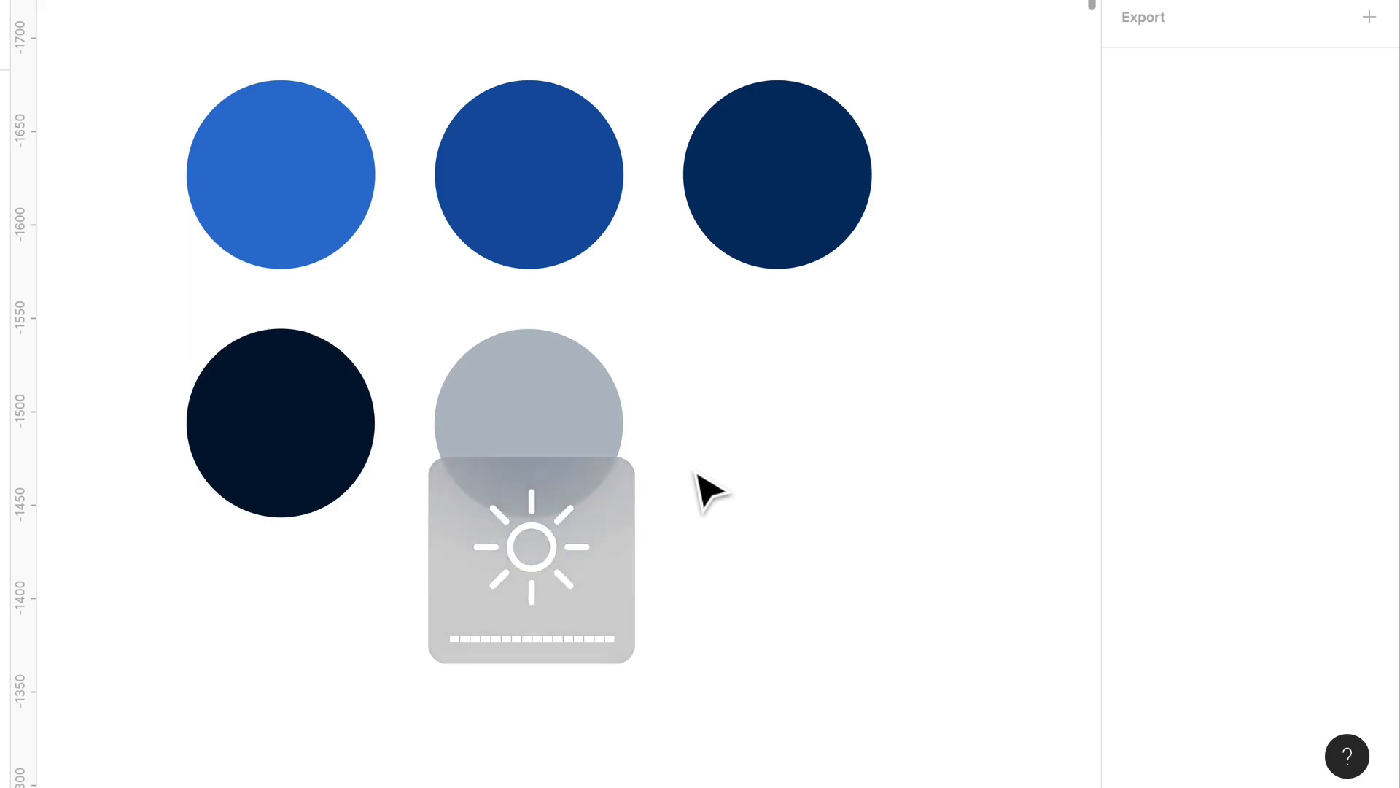
Lighten the fill of the second circle in the lower row to the pale blue-grey C3C9D0.
left_click(600, 460)
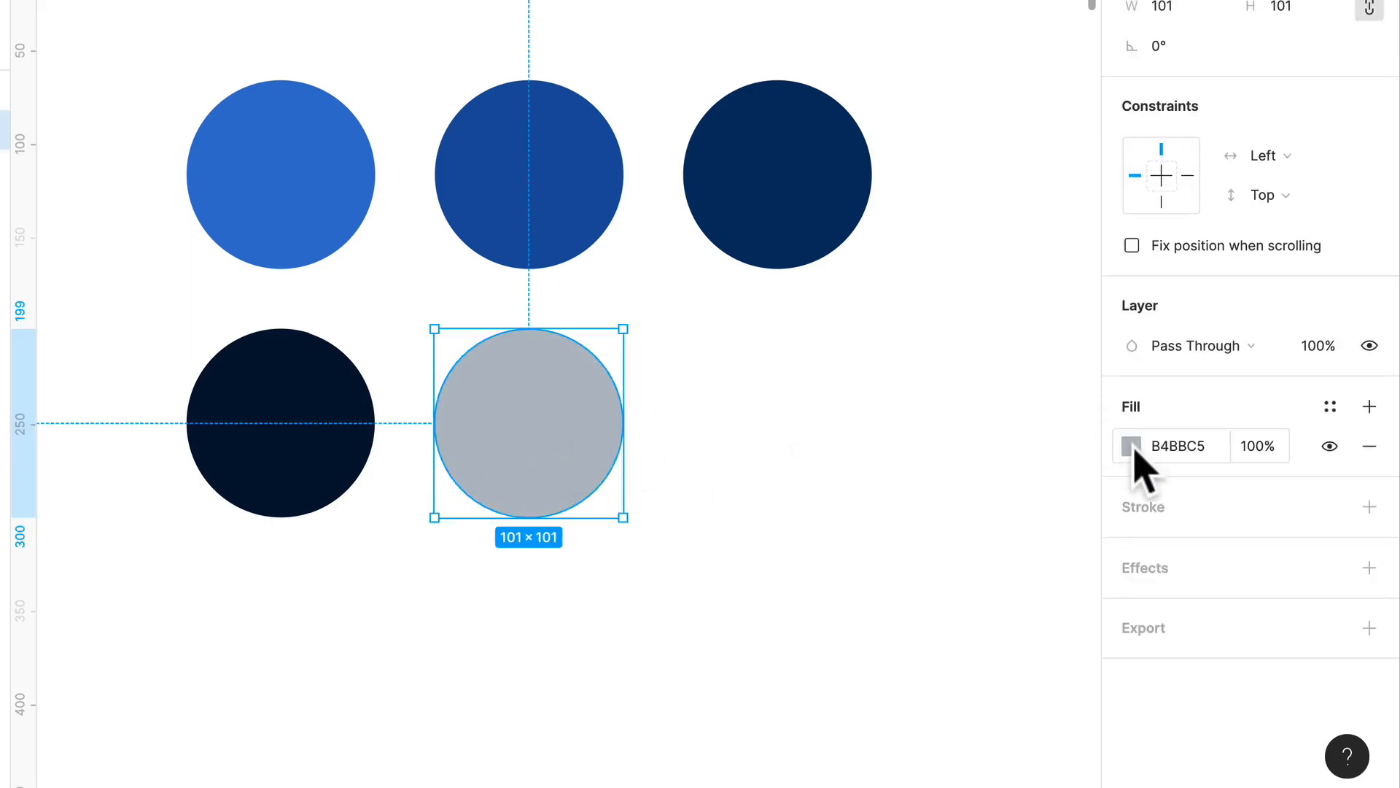
left_click(1130, 441)
left_click(826, 245)
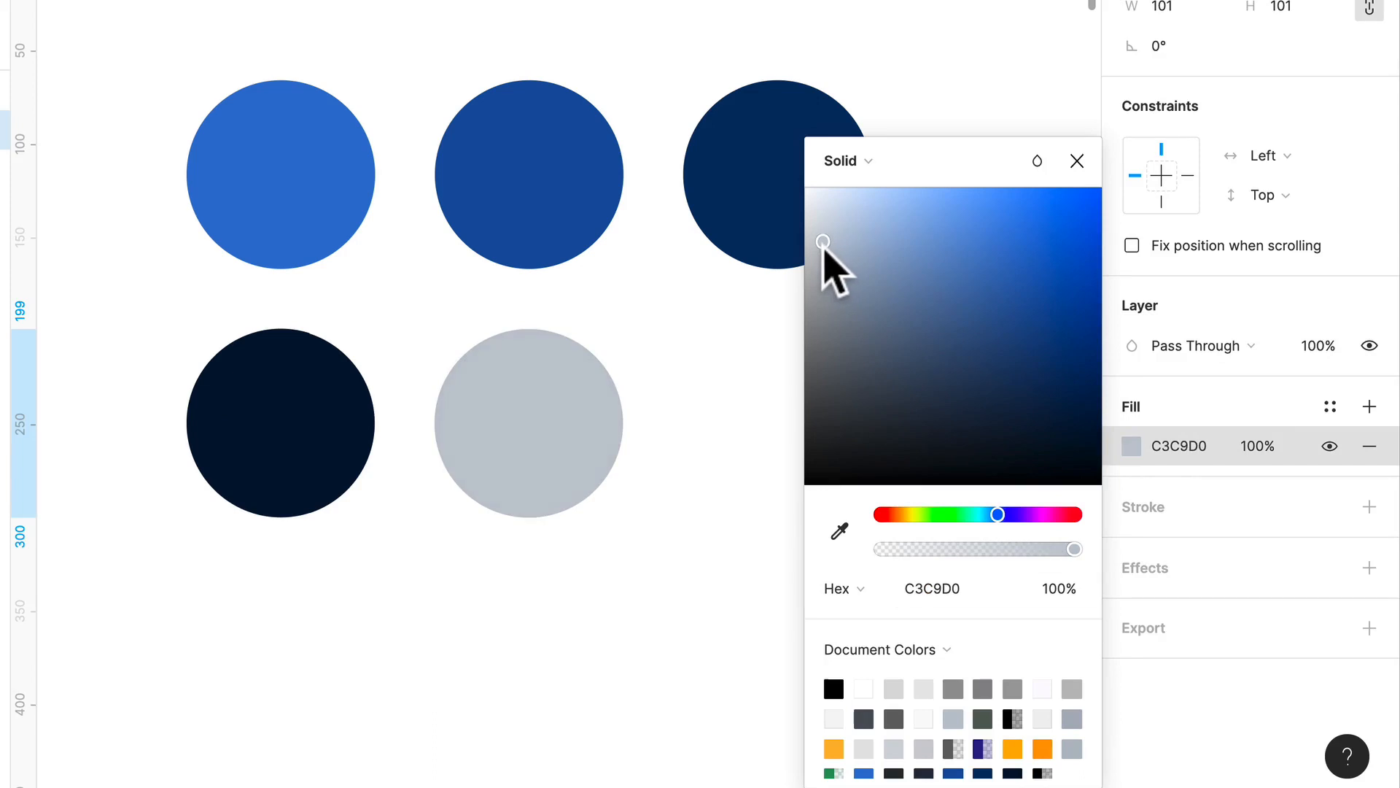
left_click(728, 394)
Duplicate the light grey circle to its right, directly below the navy circle, and set the copy's fill to the near-white blue EDF1F6.
left_click_drag(626, 459, 853, 431)
left_click(1129, 446)
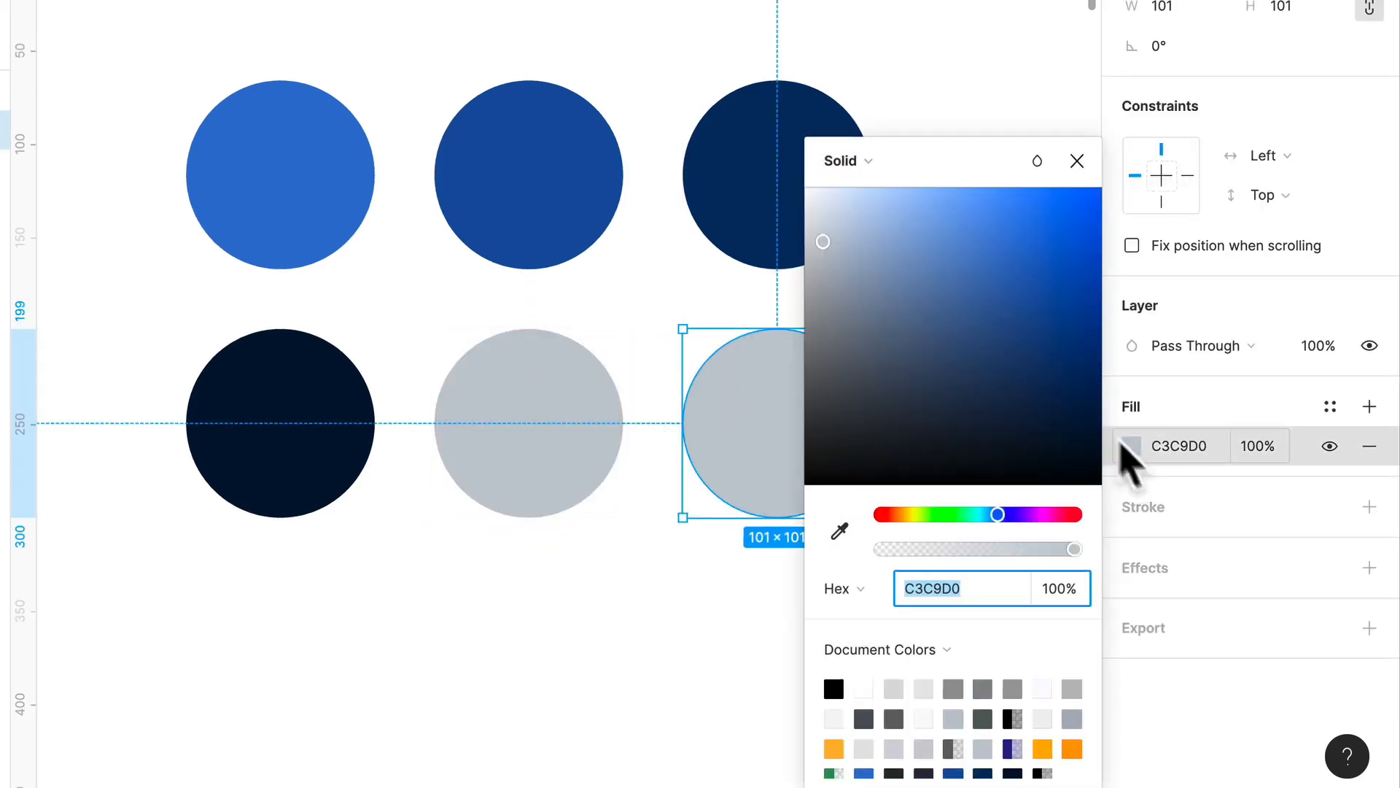
left_click(824, 234)
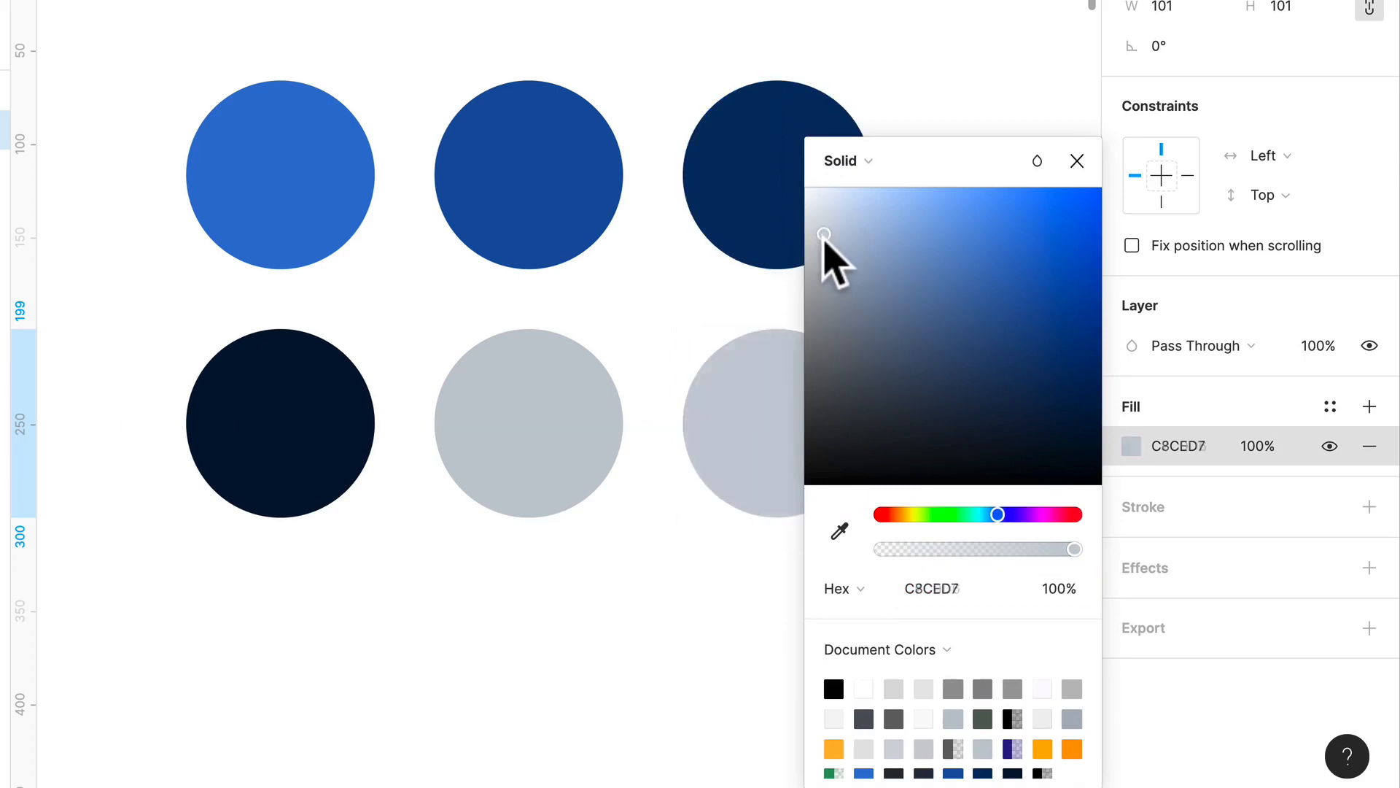
left_click_drag(825, 234, 814, 199)
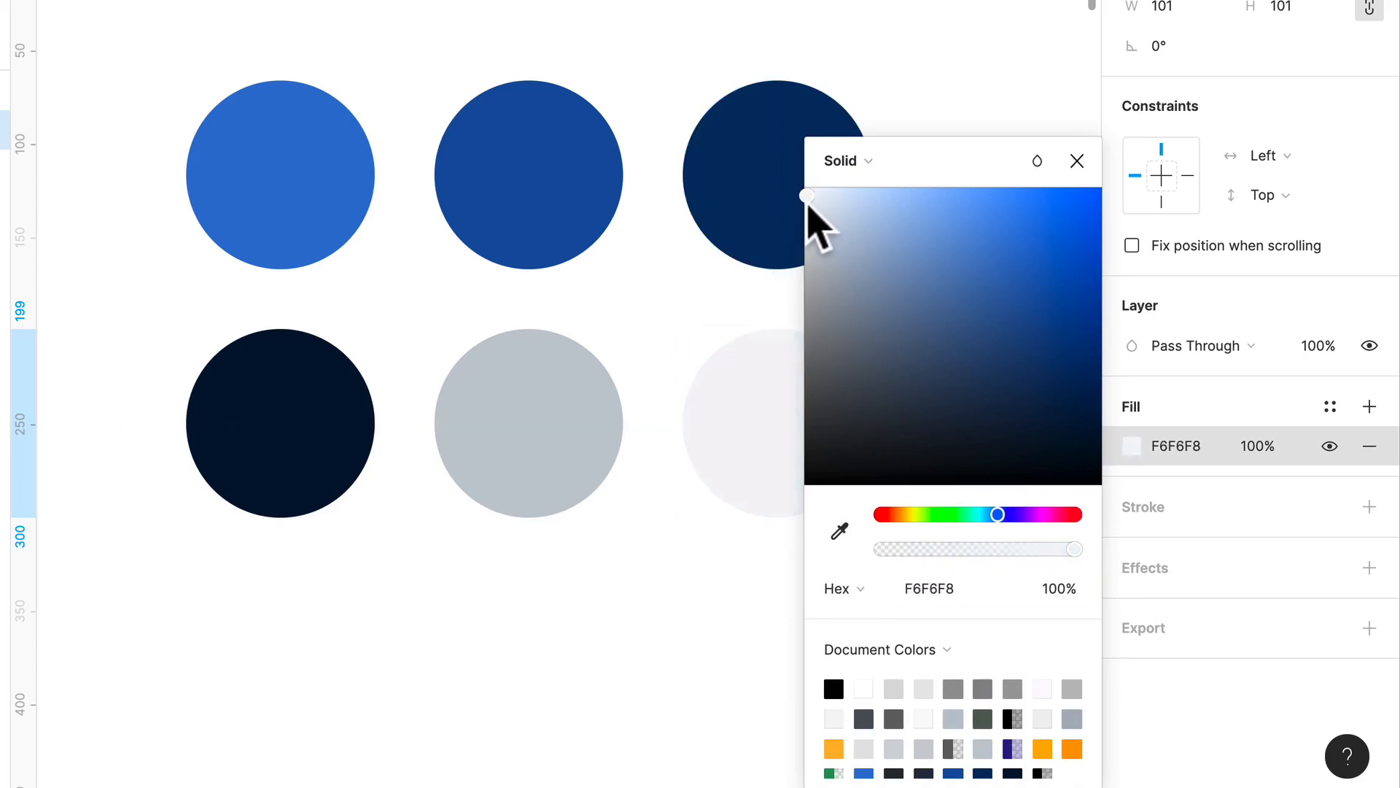
left_click_drag(806, 196, 816, 207)
scroll(722, 412, "right", 4)
scroll(728, 406, "down", 4)
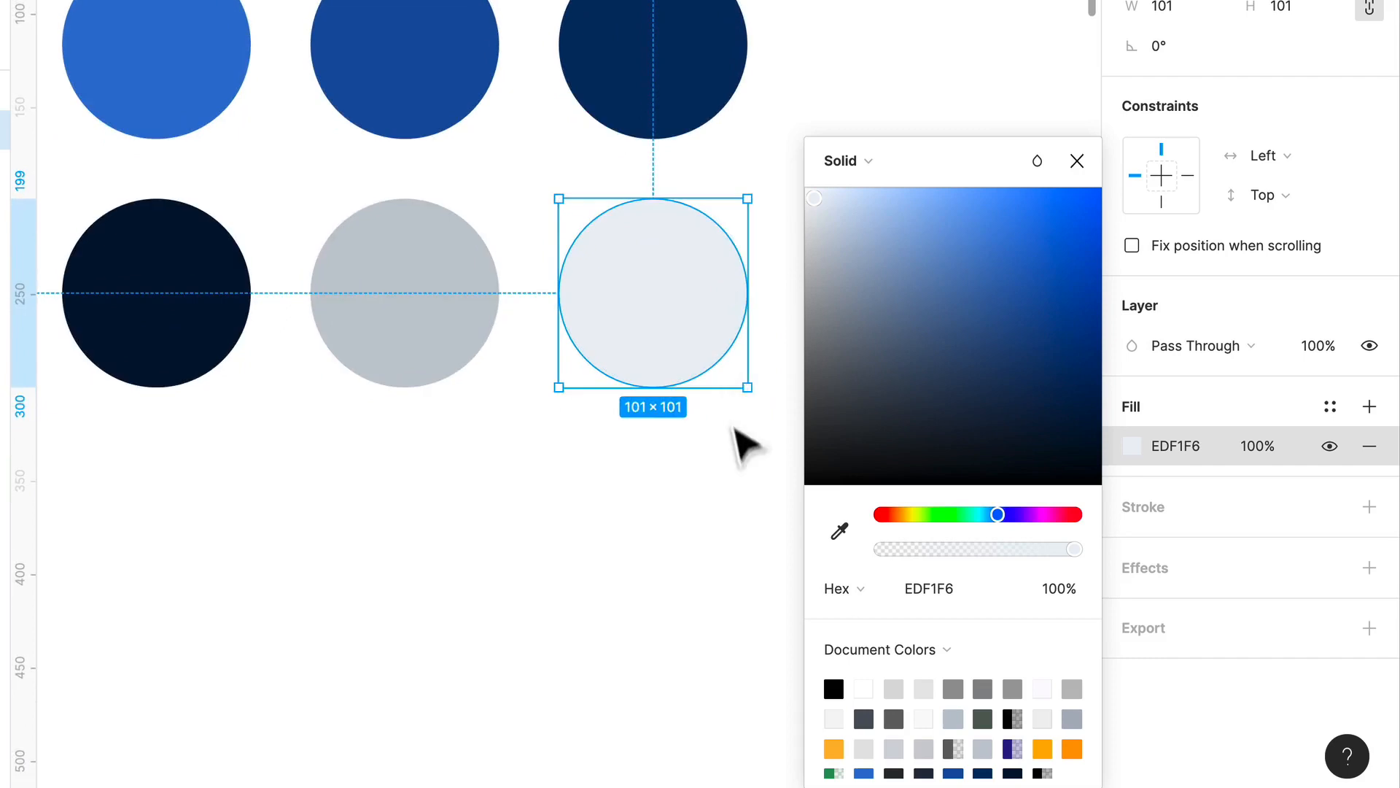
left_click(739, 442)
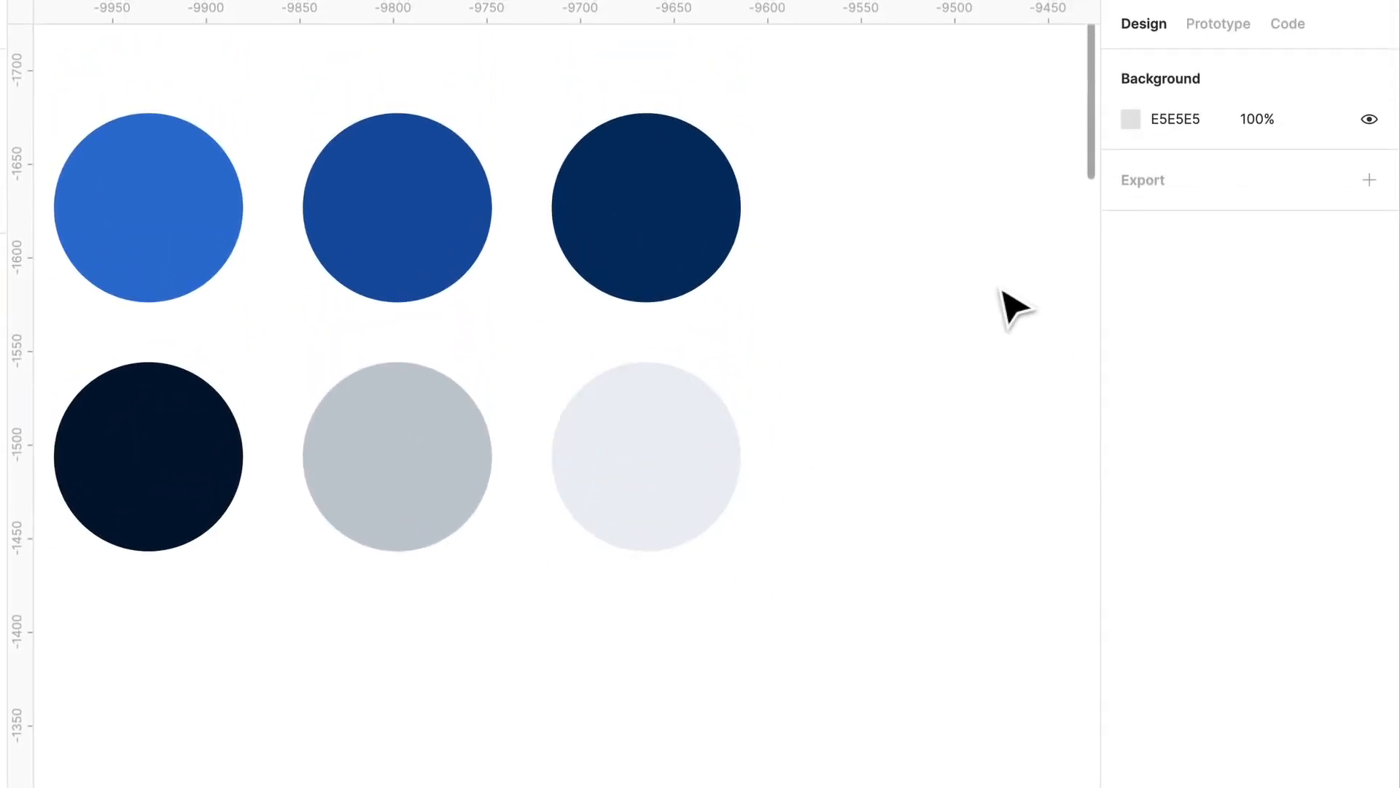
Duplicate the palest circle to its right at X 755, Y 199 and set the copy's fill to white, FFFFFF.
left_click_drag(712, 469, 956, 482)
left_click(1129, 614)
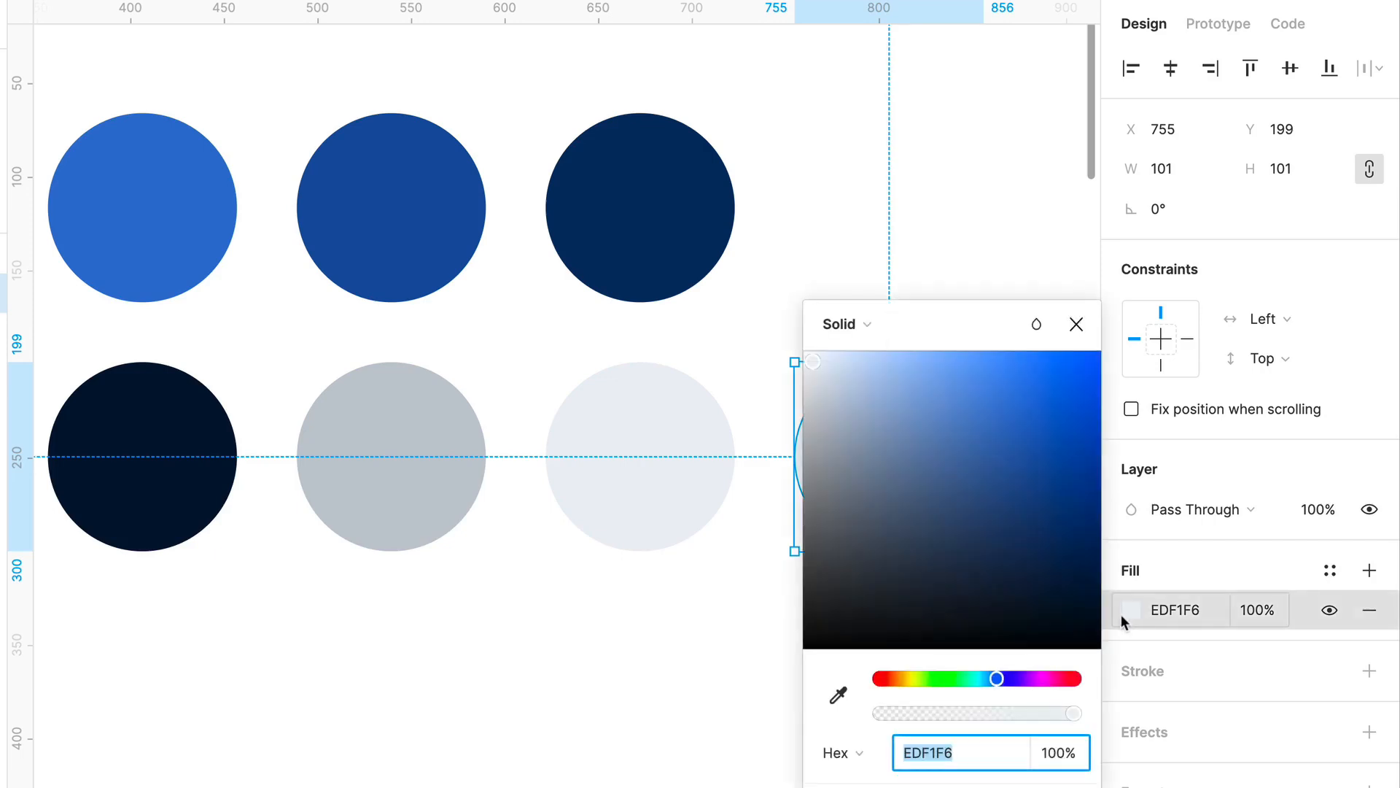
left_click_drag(812, 365, 807, 360)
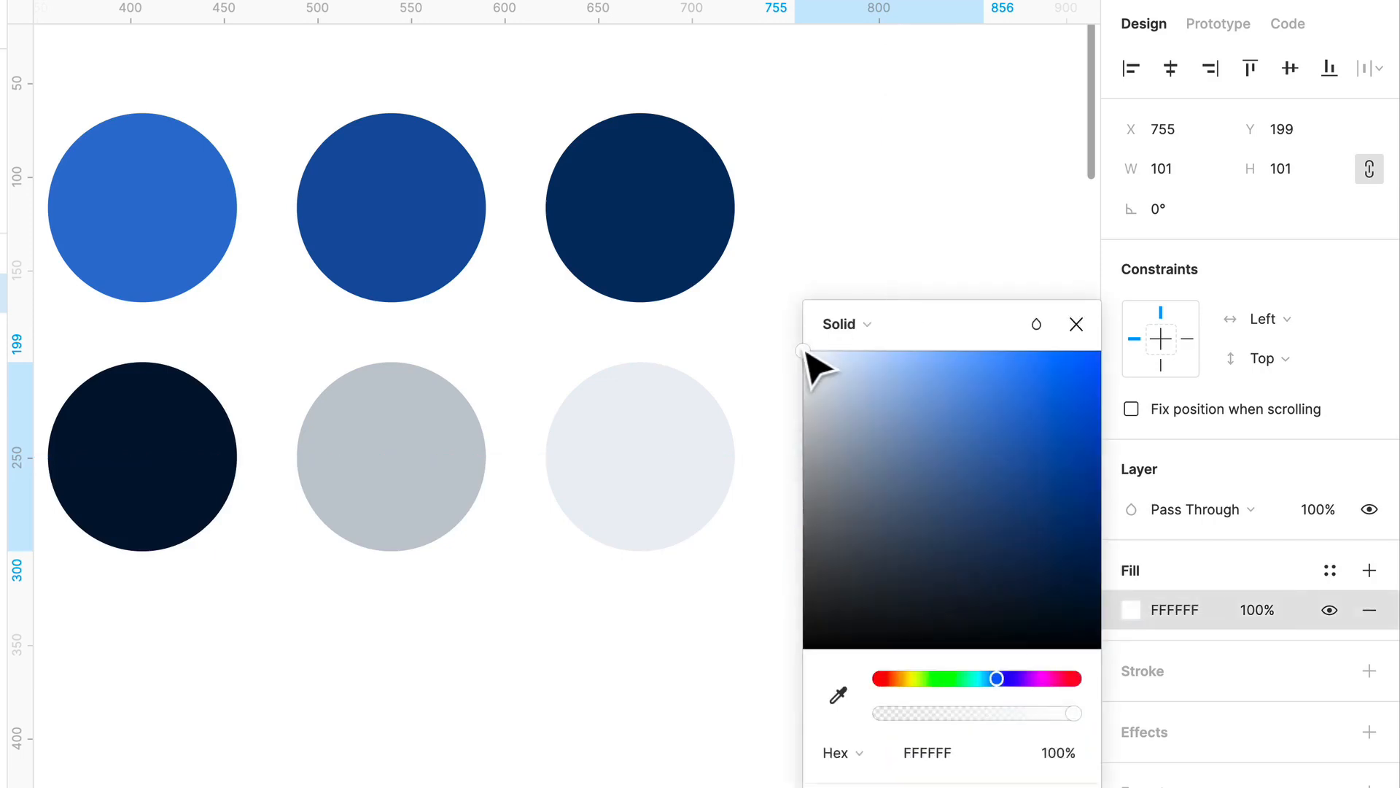
left_click(955, 230)
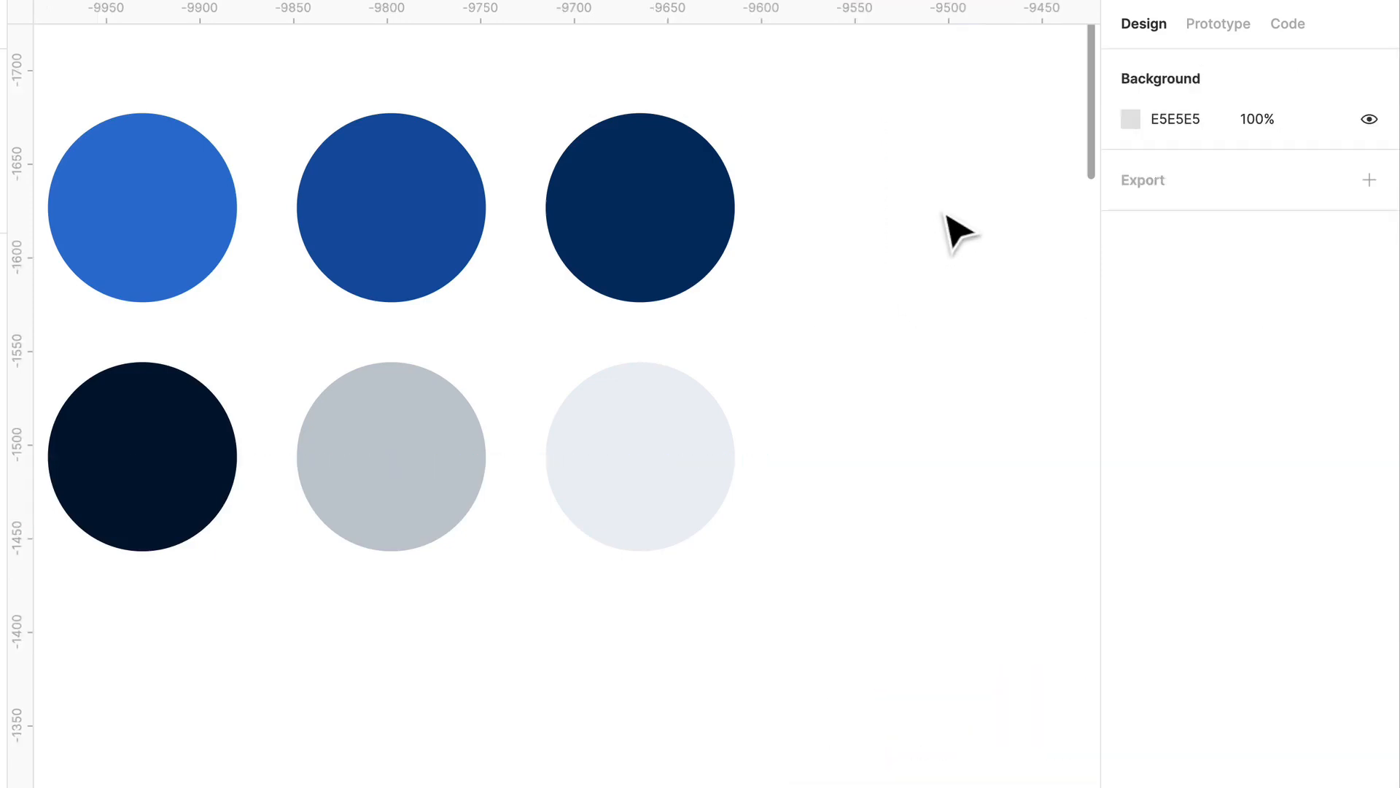
Add a black stroke to the white circle at the end of the lower row.
left_click(891, 438)
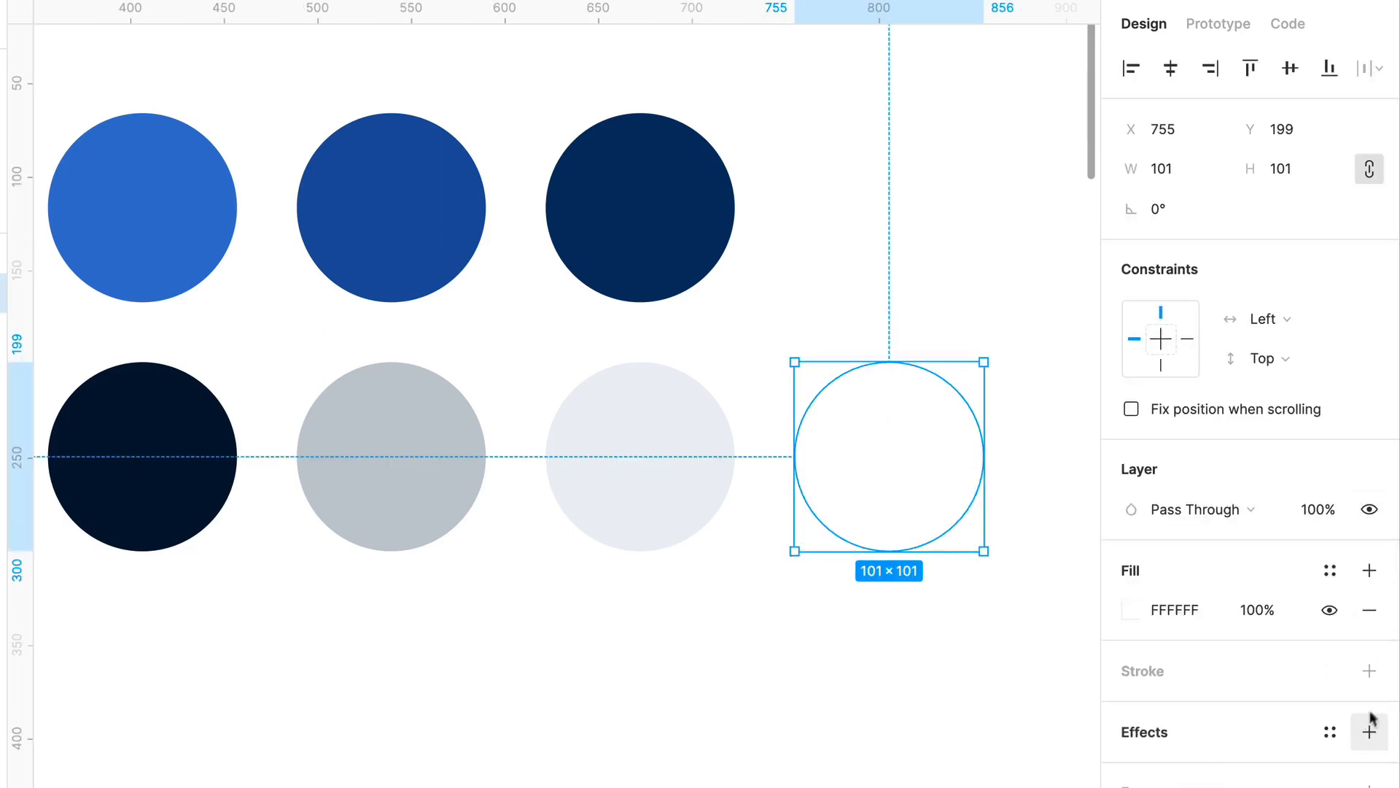
left_click(1369, 670)
left_click(672, 655)
scroll(672, 655, "down", 5)
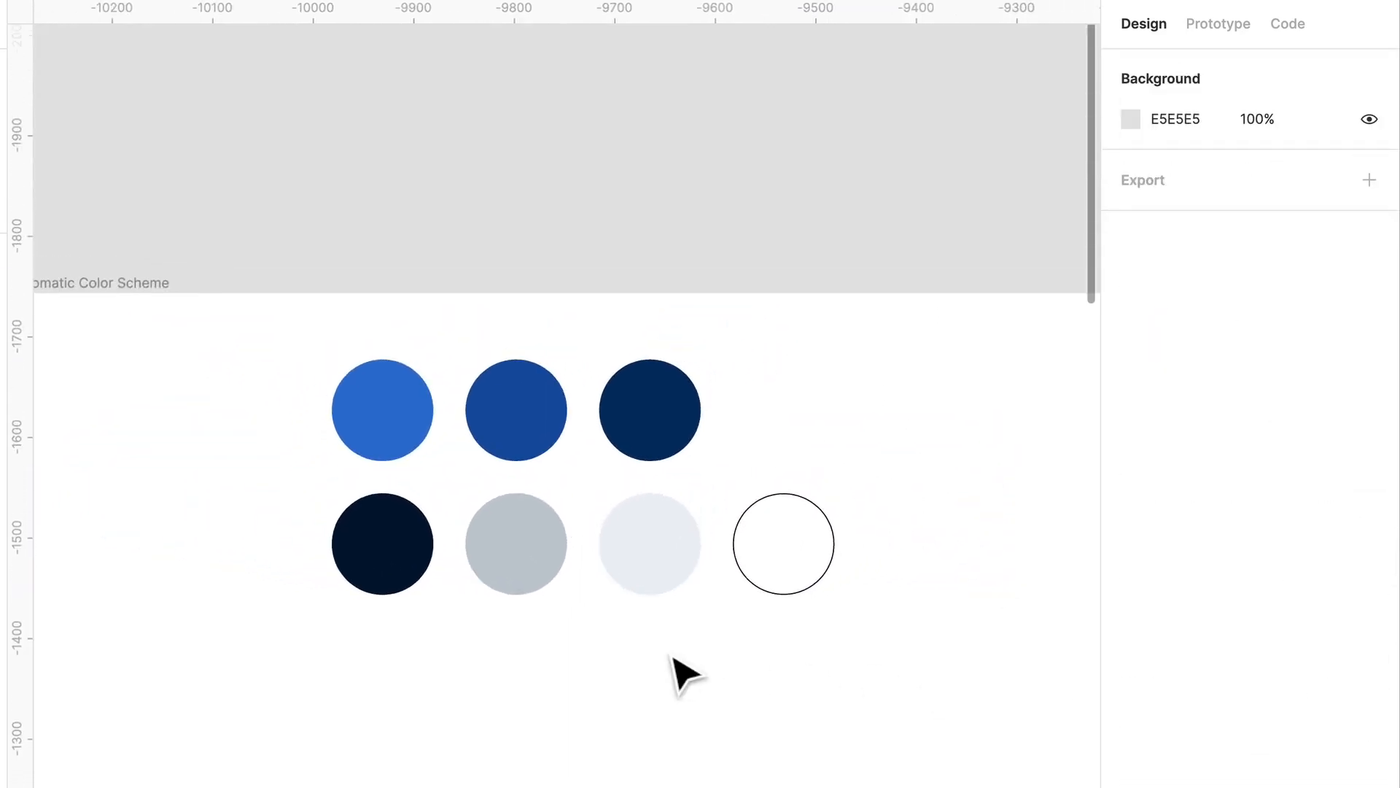
scroll(672, 657, "down", 1)
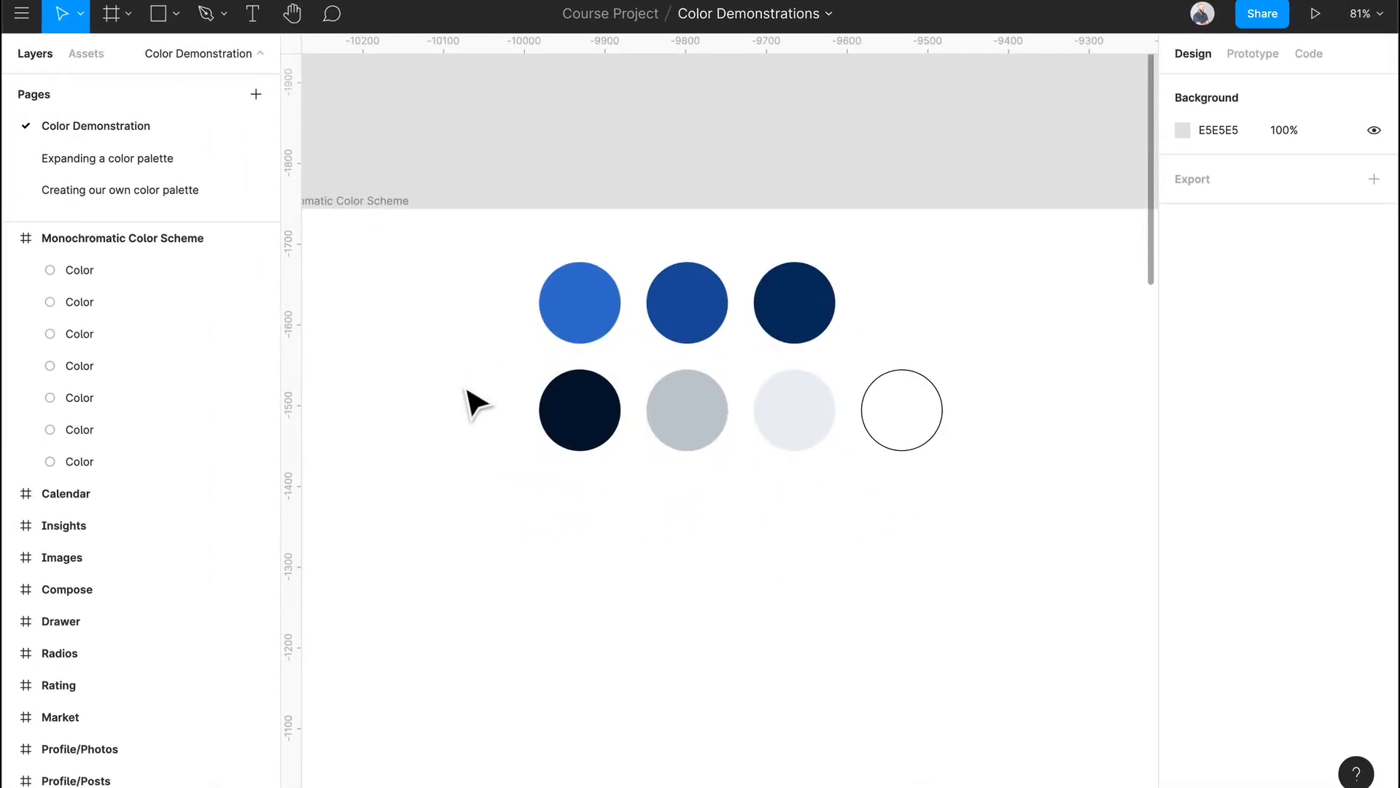